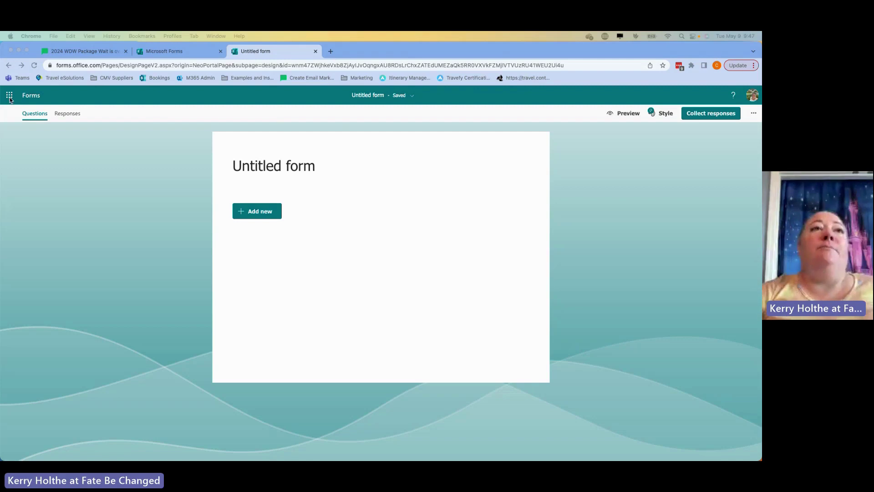
# - Show the Microsoft 365 apps list beside the blank Untitled form
pyautogui.click(11, 98)
pyautogui.click(13, 98)
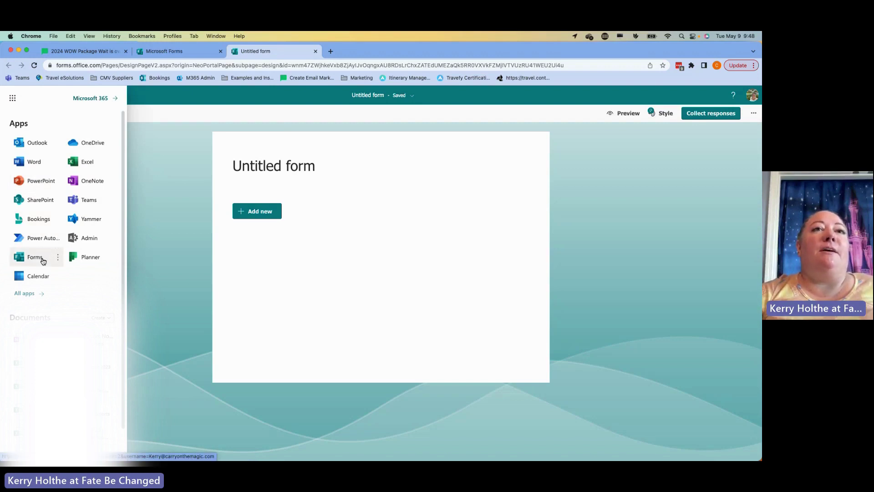
# - Check the Forms home page, then return to the Untitled form and dismiss the apps list
pyautogui.click(183, 54)
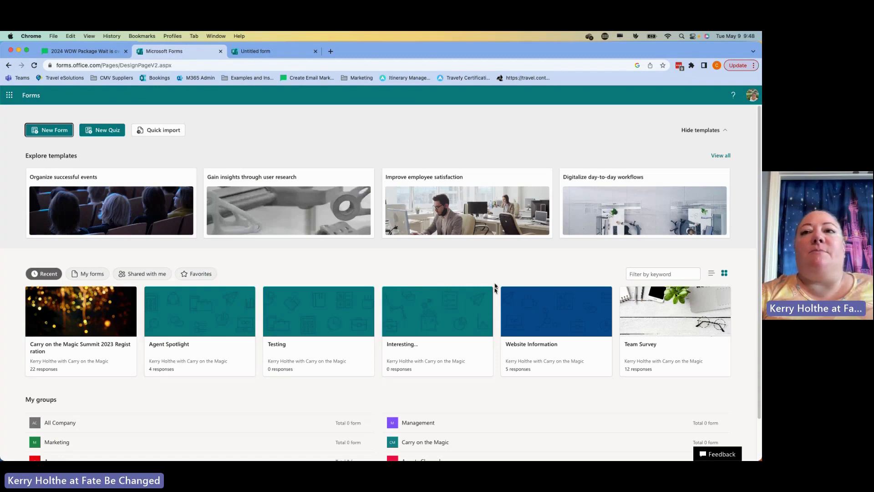
pyautogui.click(282, 51)
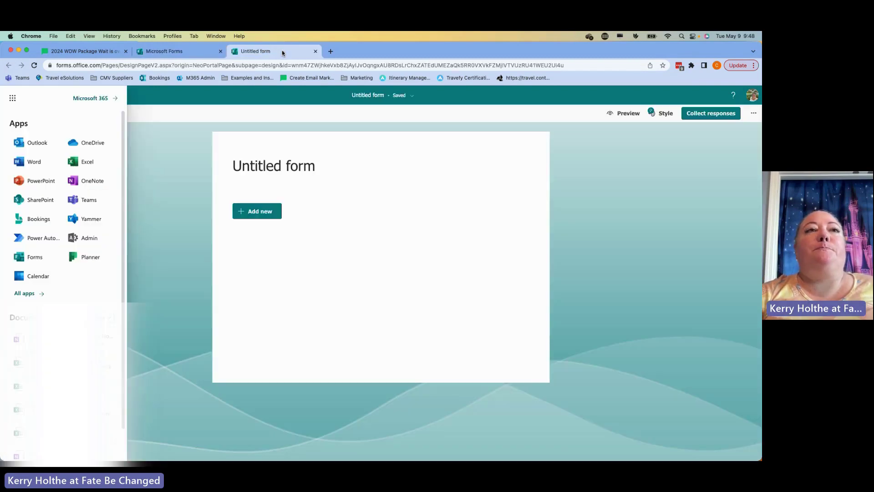
pyautogui.click(188, 156)
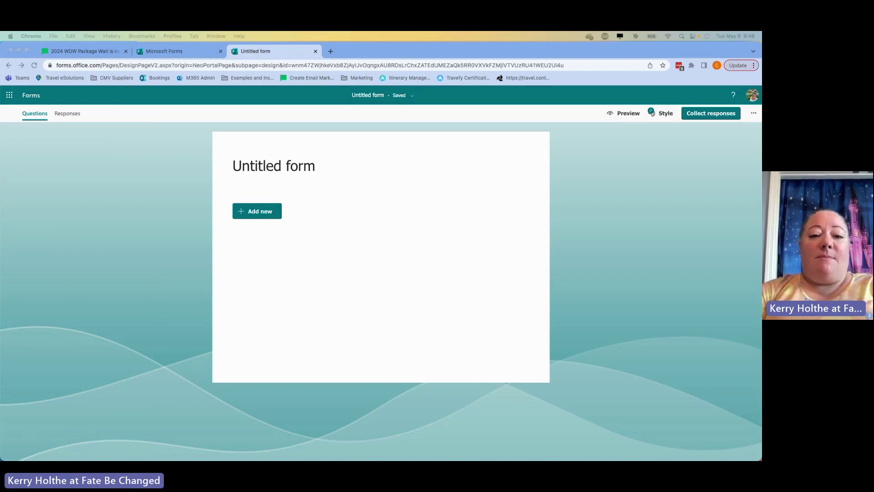
# - Title the form 'Walt Disney World 2024 Packages' on a single line
pyautogui.click(268, 167)
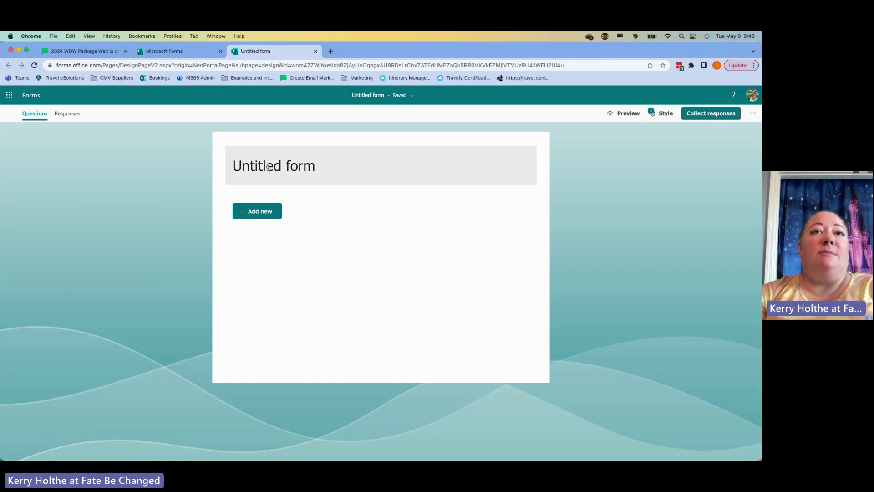
pyautogui.click(268, 167)
pyautogui.write('Walt Disney World 2024 Packages')
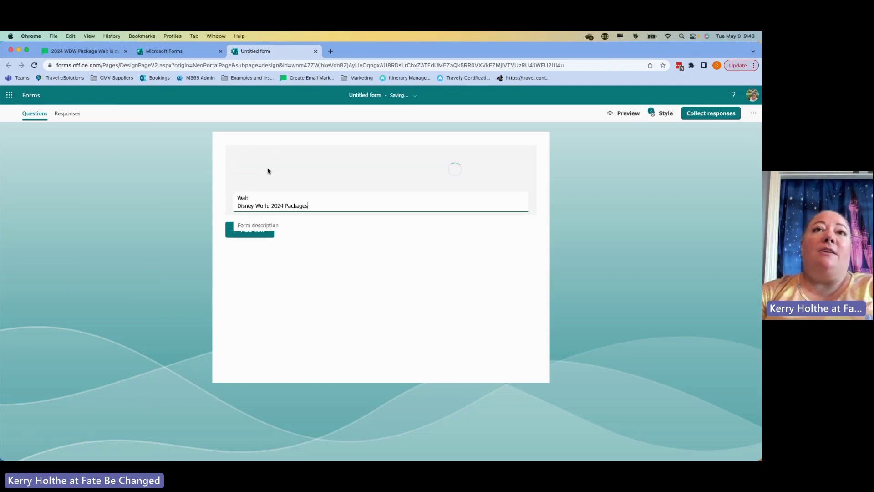
pyautogui.click(239, 205)
pyautogui.press('BackSpace')
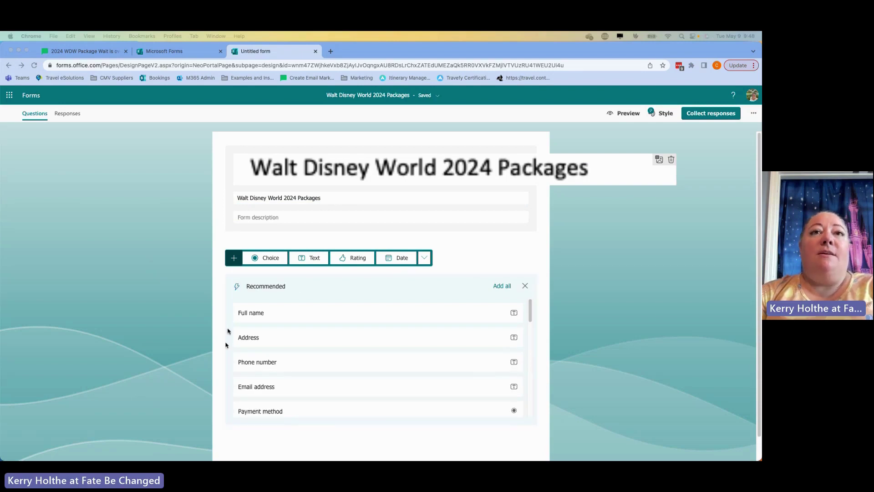
pyautogui.click(259, 220)
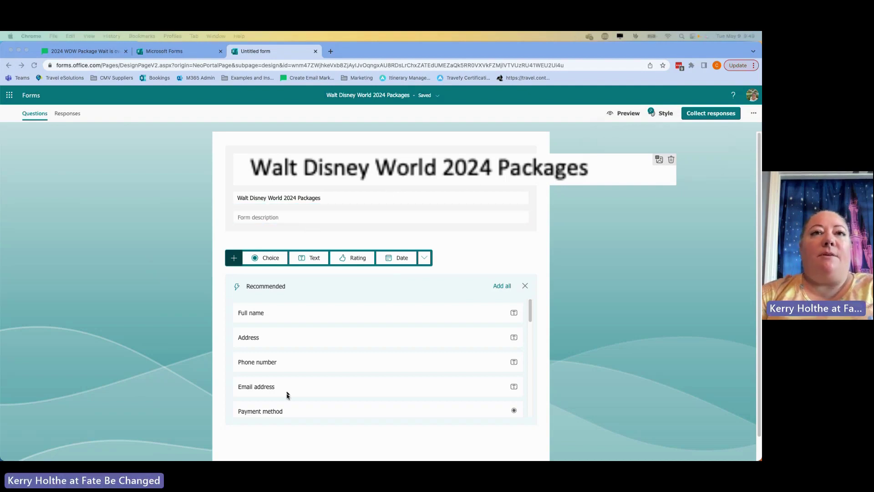
# - Paste the welcome paragraph about receiving up to 3 Walt Disney World package quotes as the description
pyautogui.click(260, 219)
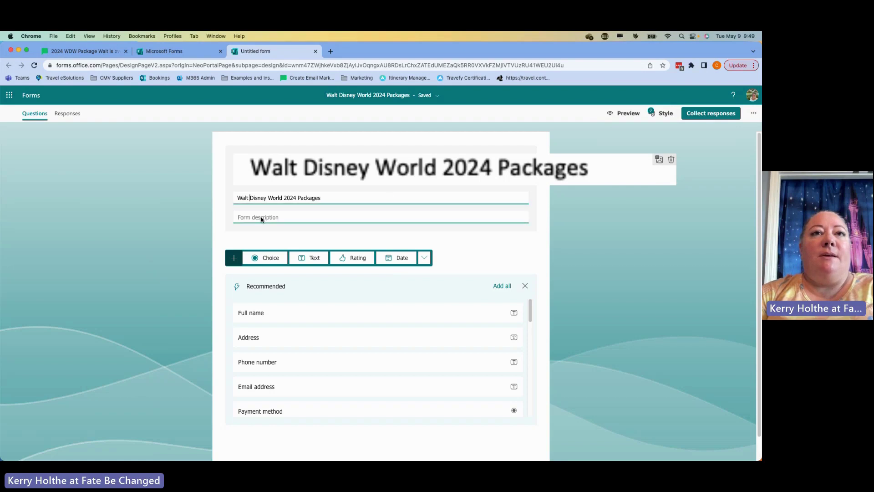
pyautogui.write('Please use this form when you are ready to start working with me.  The first step is to gather your information after which, I will provide up to 3 Walt Disney World package quotes for you to review (once released).  These are only held for a couple of days and pricing does change quickly.  Please be prepared to make a decision quickly so I can get your vacation planning started and begin customizing your most magical vacation!')
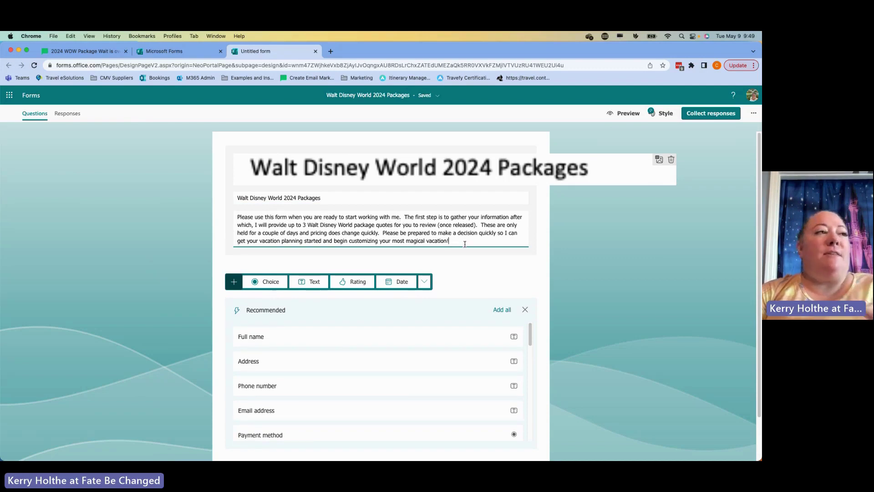
pyautogui.scroll(-2, 465, 244)
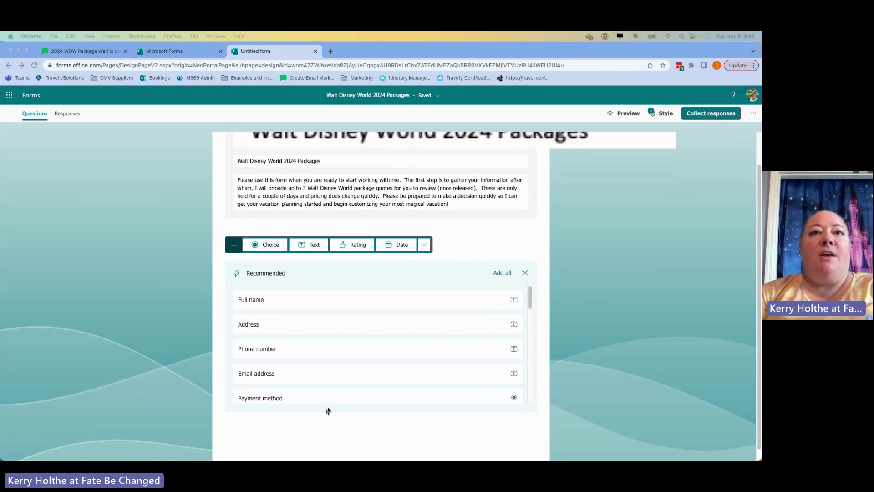
# - Add a required text question titled 'Full Name'
pyautogui.click(306, 300)
pyautogui.click(305, 300)
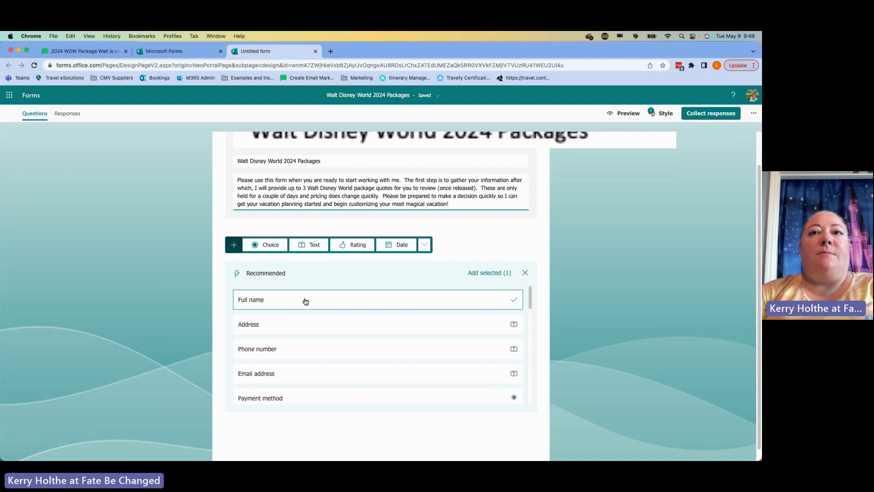
pyautogui.click(342, 300)
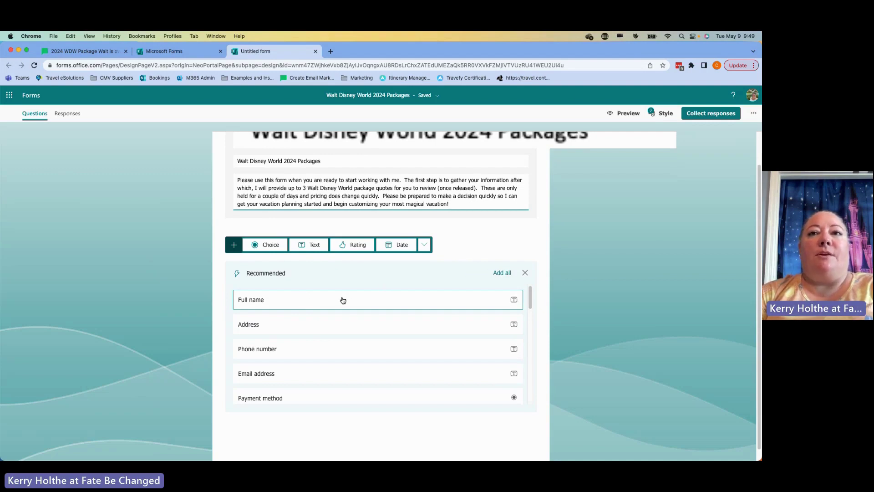
pyautogui.click(308, 245)
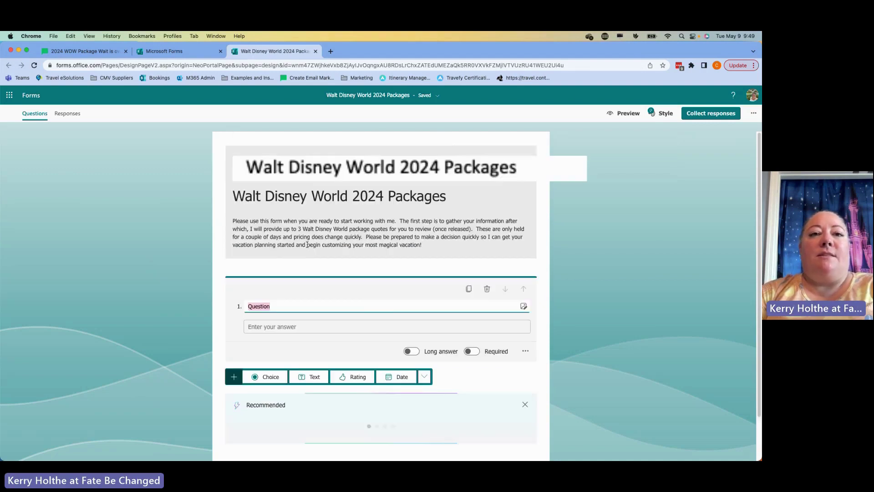
pyautogui.write('Full N')
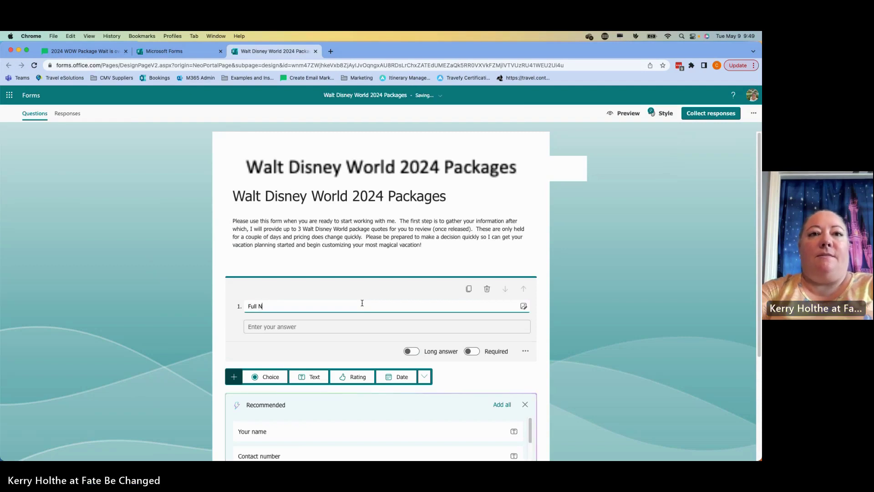
pyautogui.write('ame')
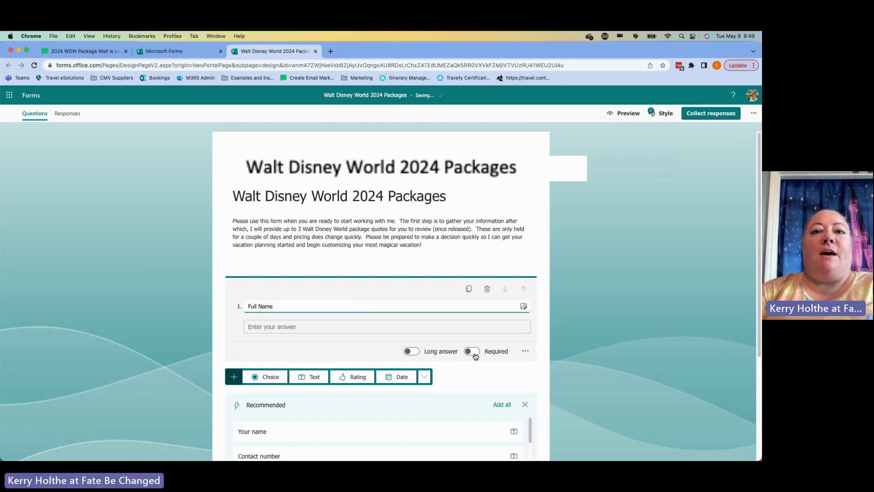
pyautogui.click(473, 352)
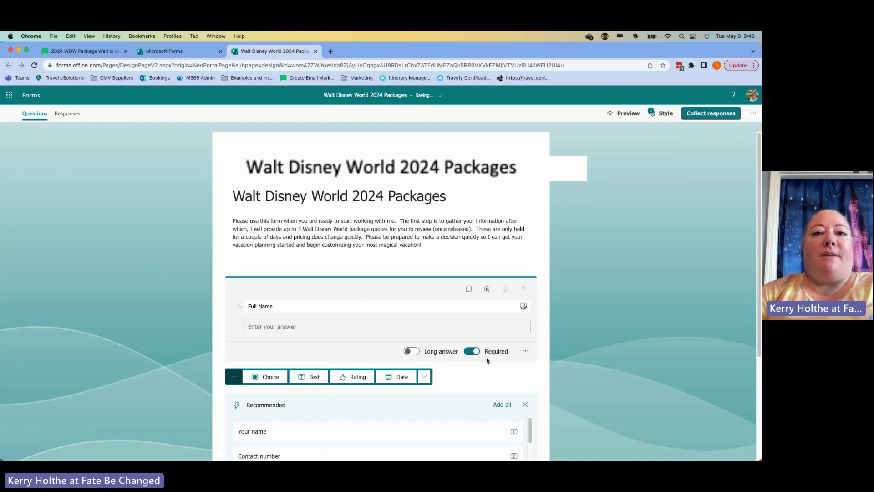
# - Add a second text question titled 'Your Email Address'
pyautogui.scroll(-1, 485, 371)
pyautogui.scroll(-3, 484, 371)
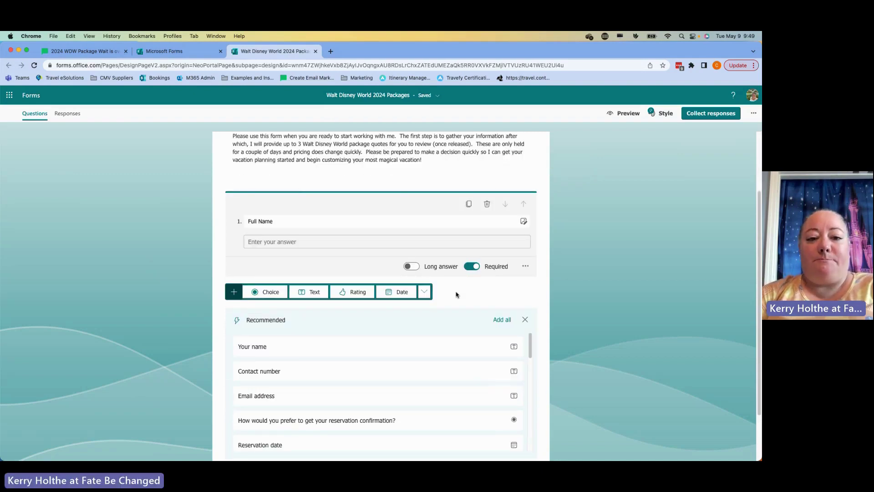
pyautogui.click(301, 293)
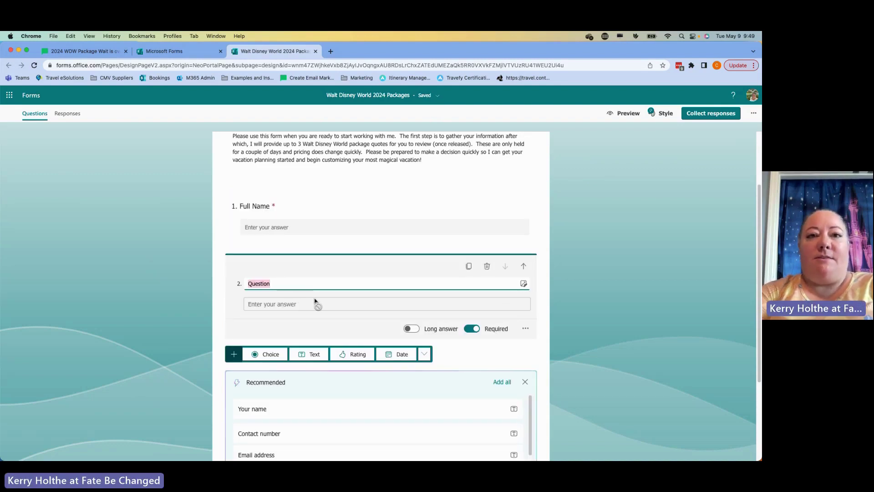
pyautogui.write('Email Address')
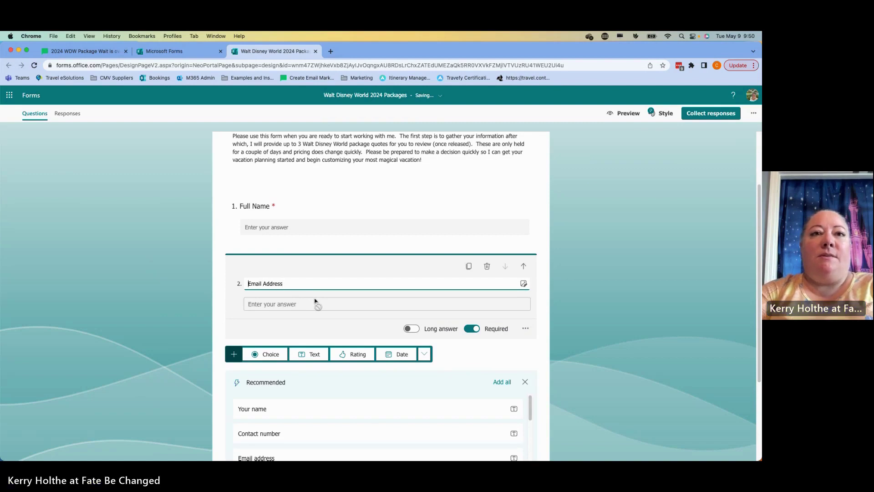
pyautogui.press('super+Left')
pyautogui.write('Your')
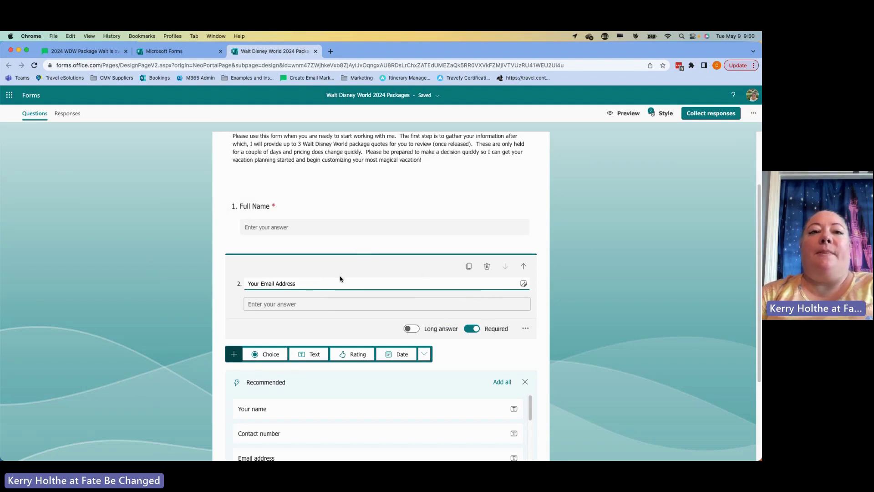
pyautogui.scroll(-2, 340, 279)
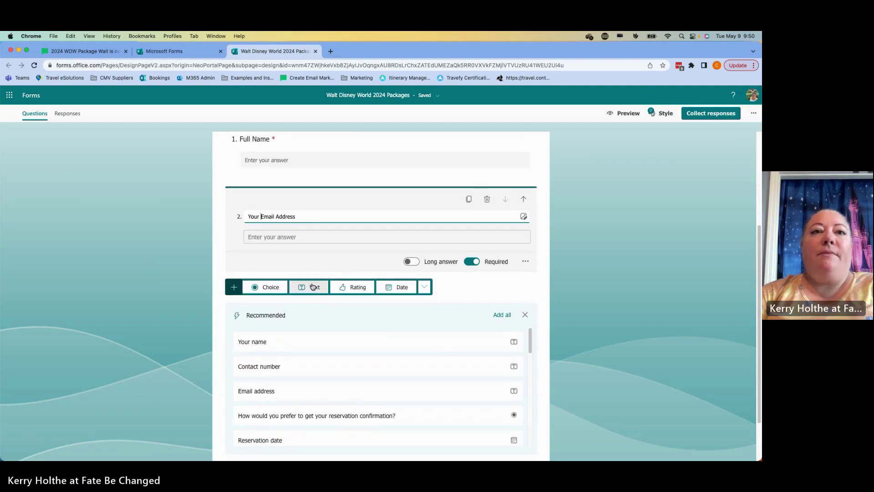
# - Add a choice question asking if the respondent is the primary booking and payment contact
pyautogui.click(266, 287)
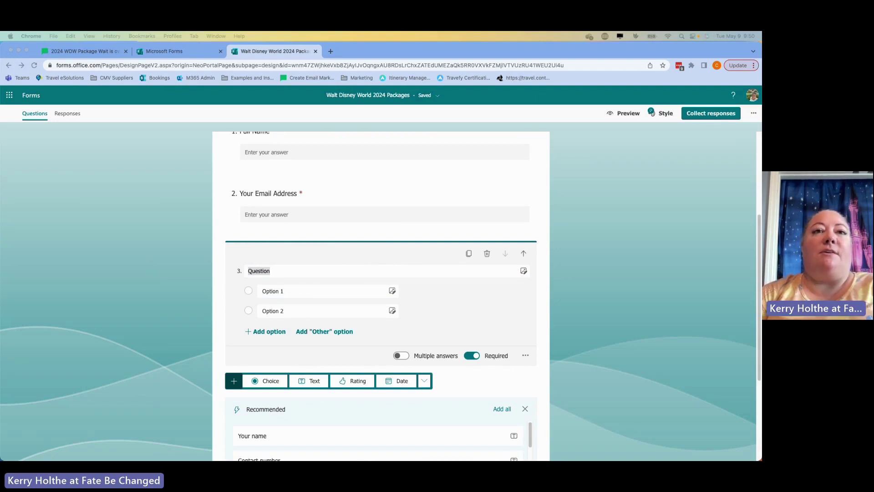
pyautogui.click(341, 274)
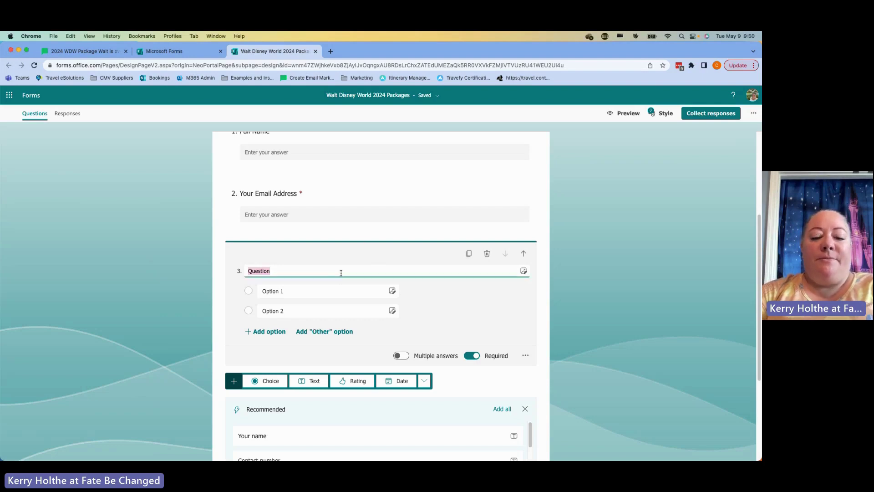
pyautogui.write('Are you the Primary point of contact for this trip, and are able to make booking and payment decisions?')
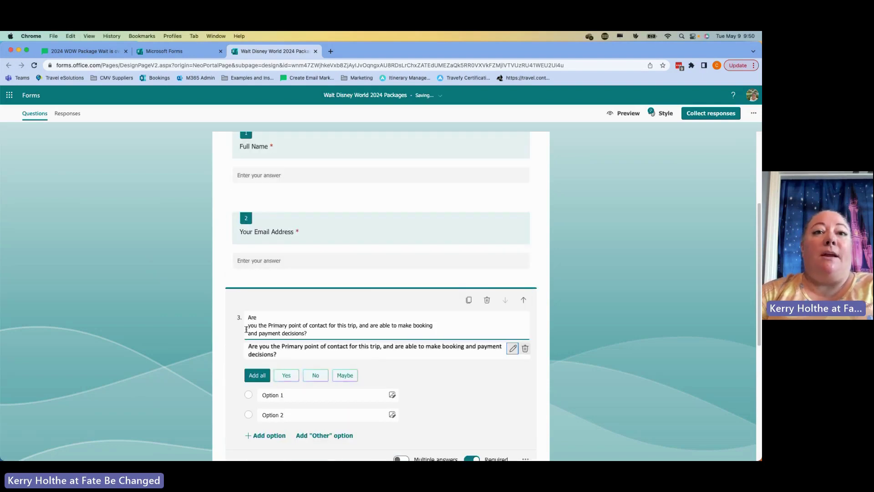
pyautogui.click(265, 332)
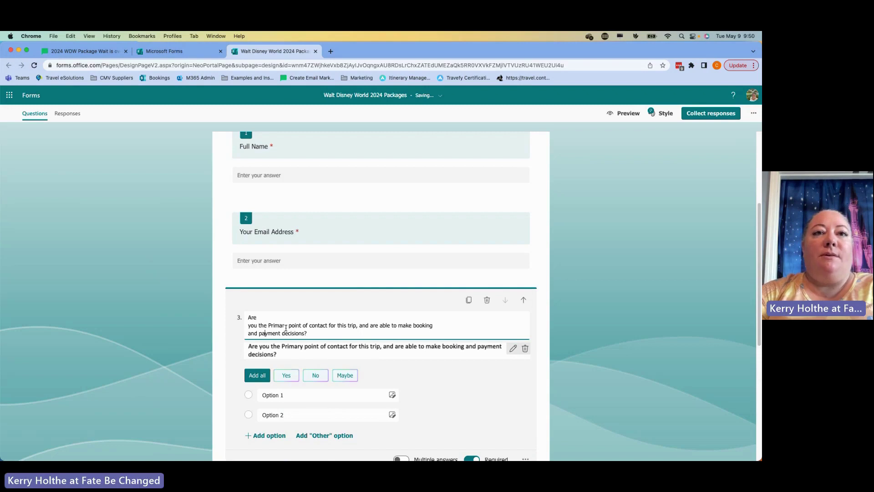
pyautogui.press('Up')
pyautogui.press('Home')
pyautogui.press('BackSpace')
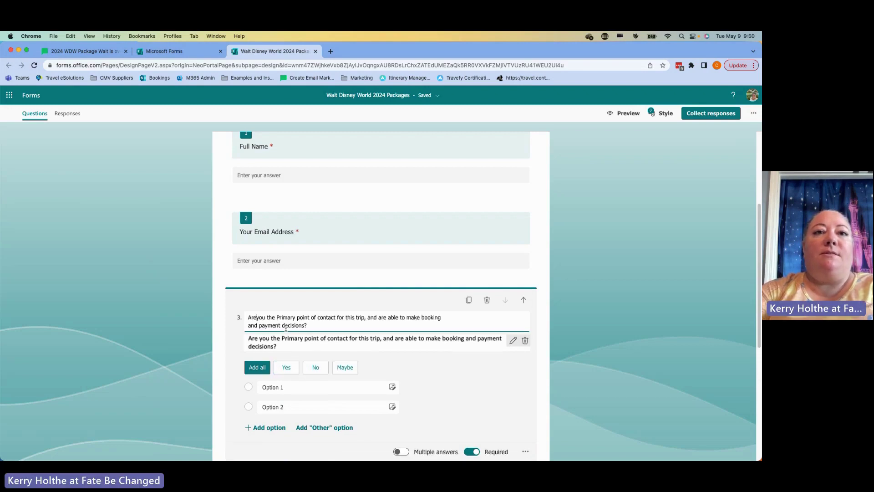
# - Discard the duplicate suggestion, join question 3's title onto one line, and keep only Yes and No answers
pyautogui.click(526, 341)
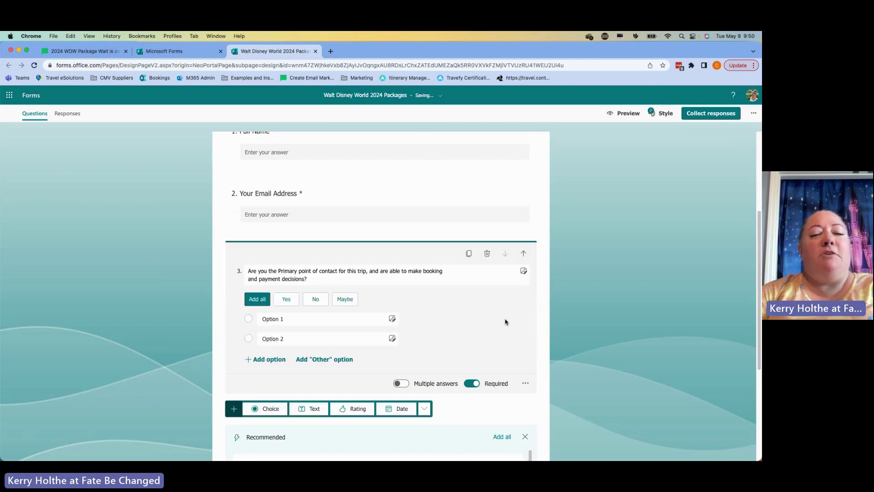
pyautogui.click(366, 281)
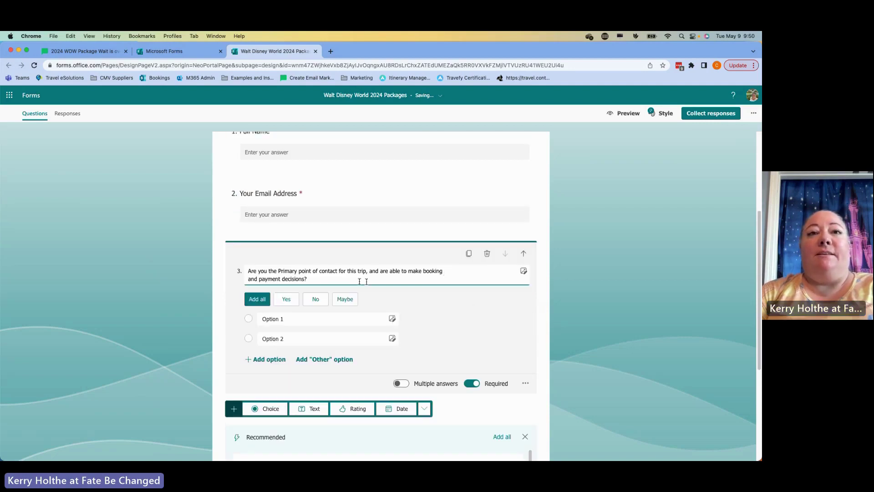
pyautogui.click(249, 279)
pyautogui.press('BackSpace')
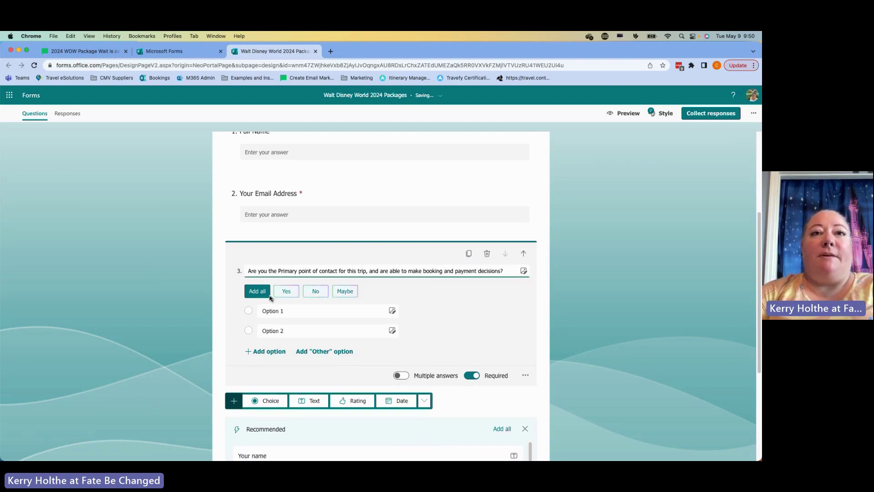
pyautogui.click(257, 291)
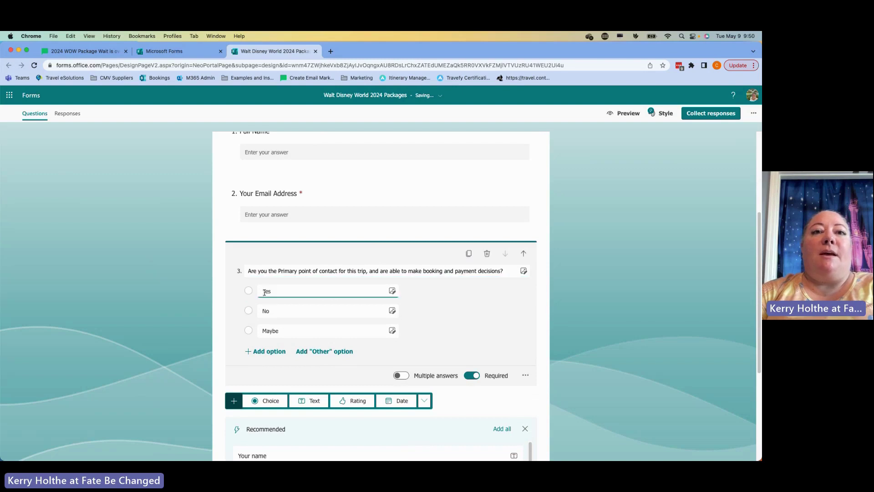
pyautogui.click(406, 331)
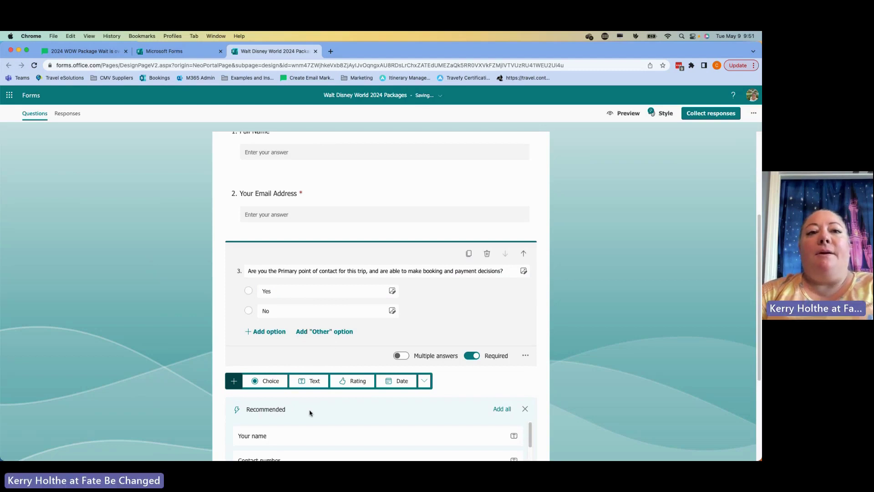
pyautogui.scroll(-5, 309, 413)
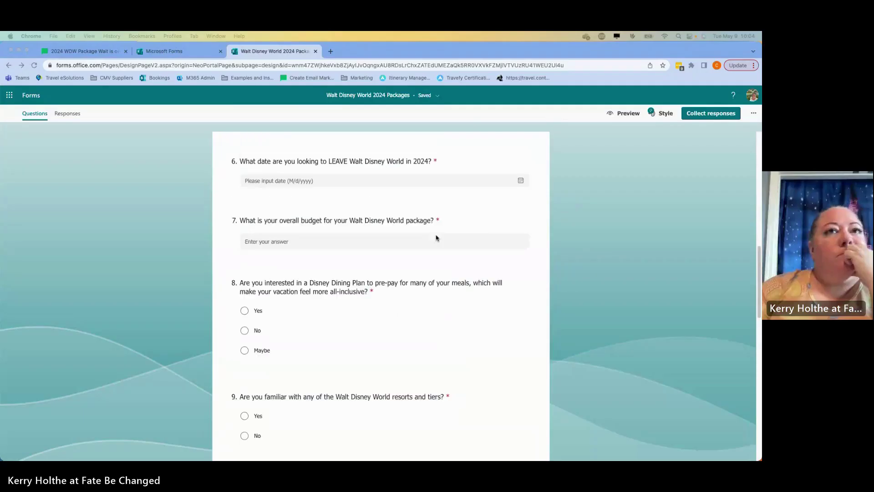
pyautogui.scroll(3, 437, 238)
pyautogui.scroll(10, 437, 237)
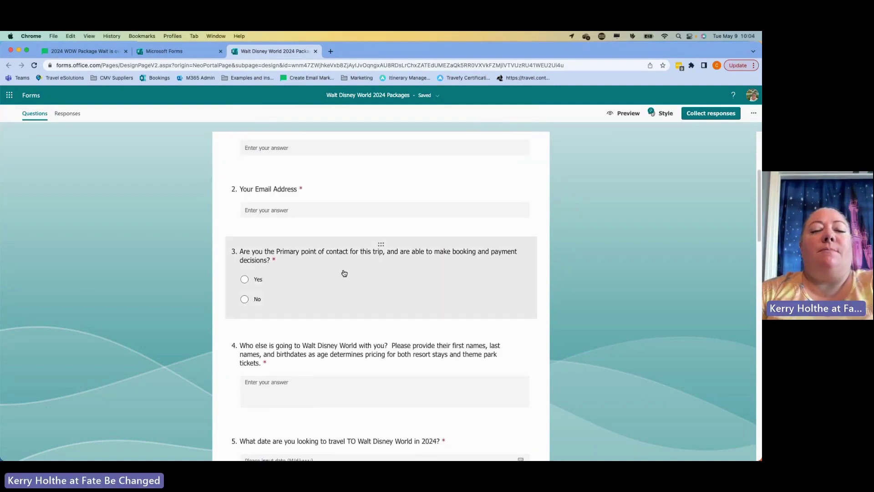
# - Select question 3, close its '...' settings menu without changes, and focus the Yes choice
pyautogui.click(344, 272)
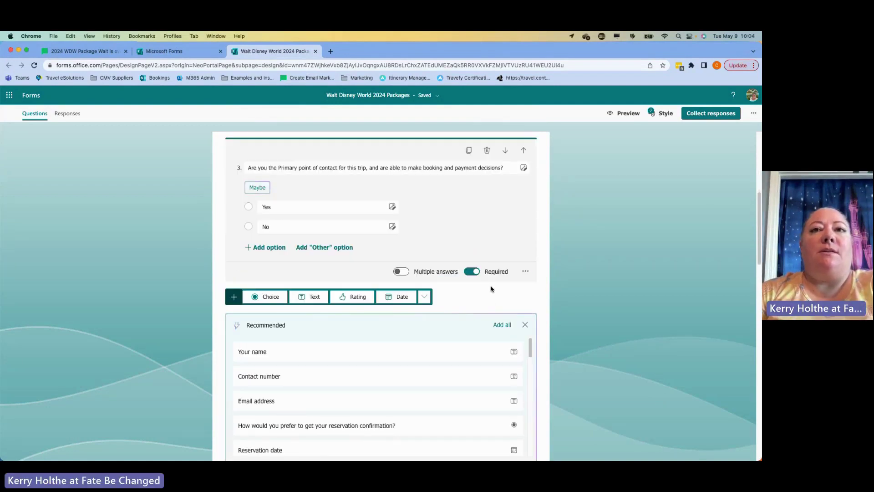
pyautogui.click(525, 273)
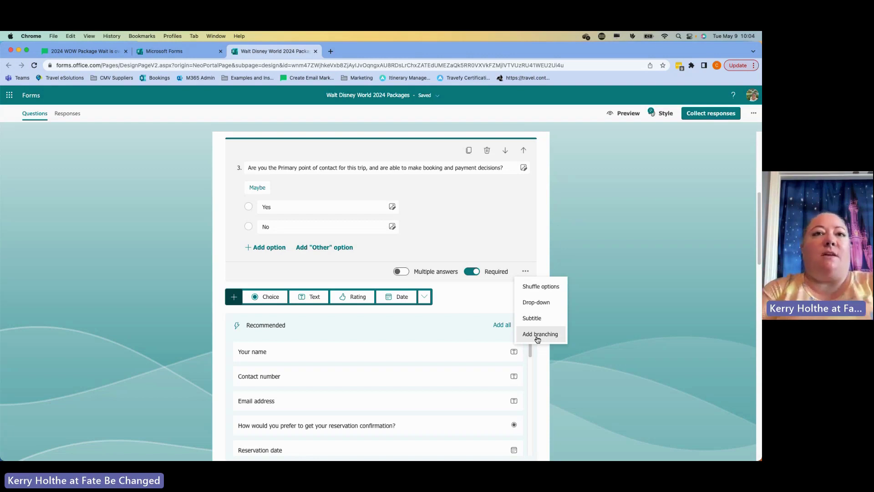
pyautogui.click(498, 293)
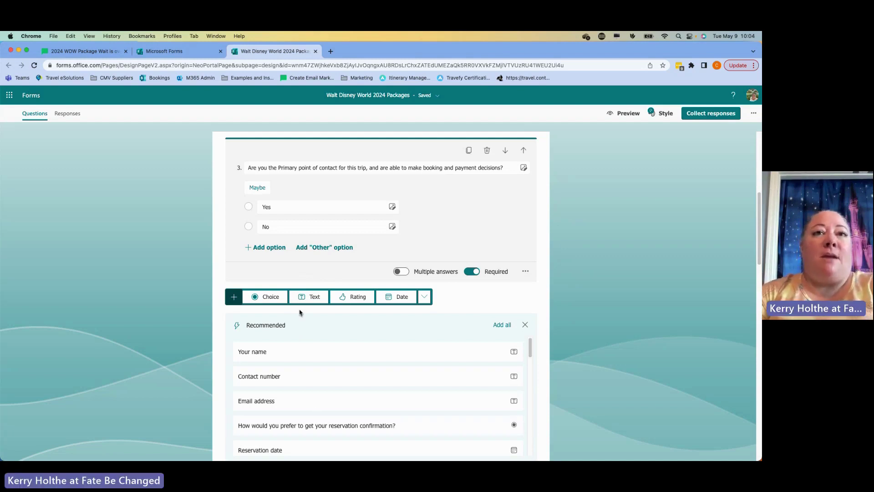
pyautogui.click(334, 210)
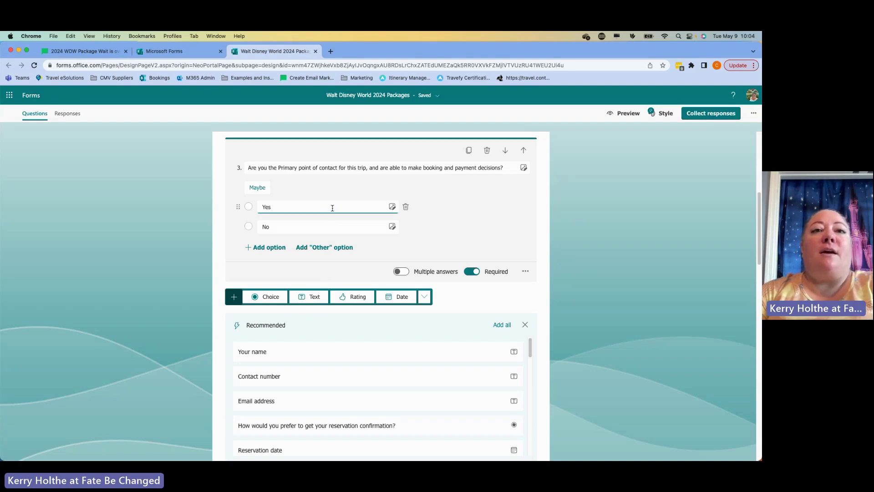
# - Add text question 4 requesting the primary point of contact and decision maker's name and email
pyautogui.click(315, 297)
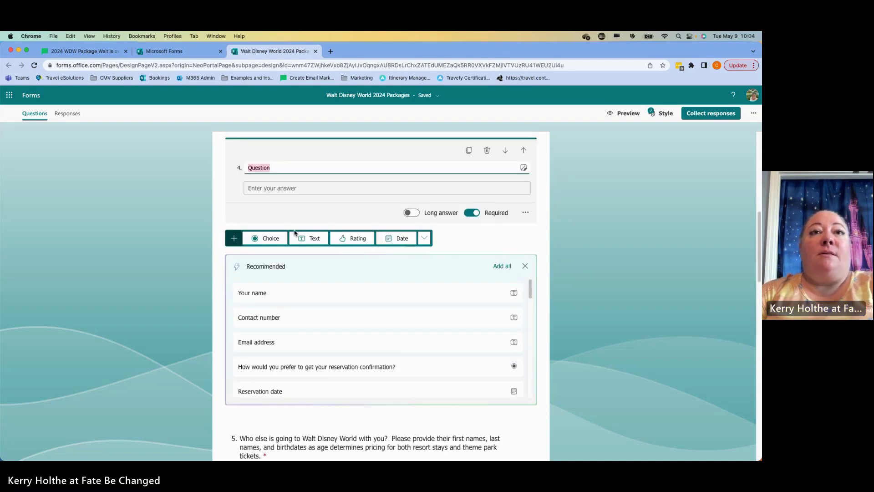
pyautogui.write('Who is the')
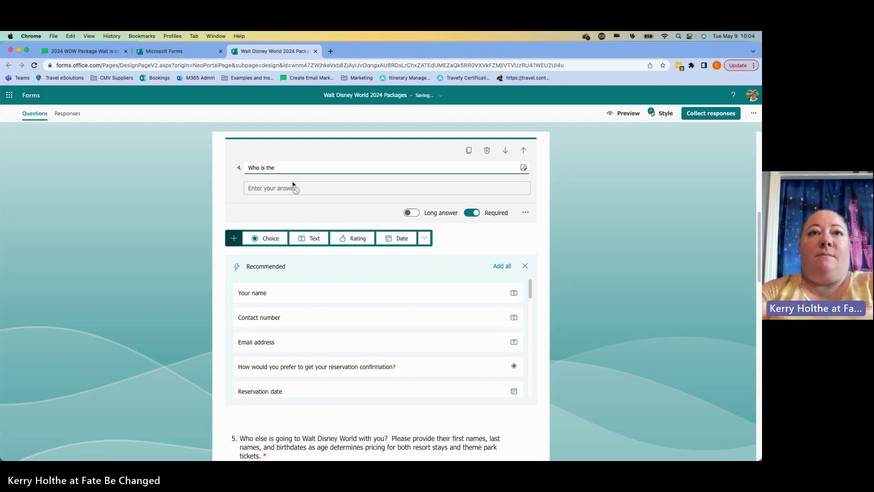
pyautogui.press('super+a')
pyautogui.write('Pelase')
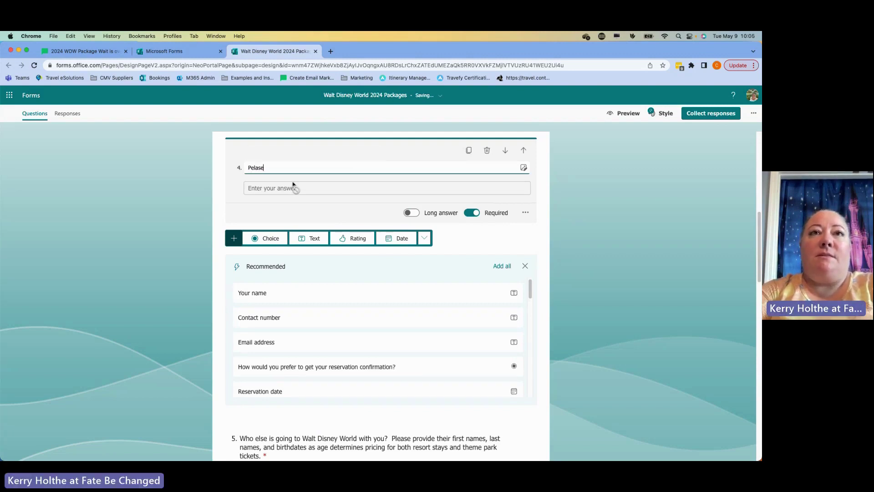
pyautogui.write('lease')
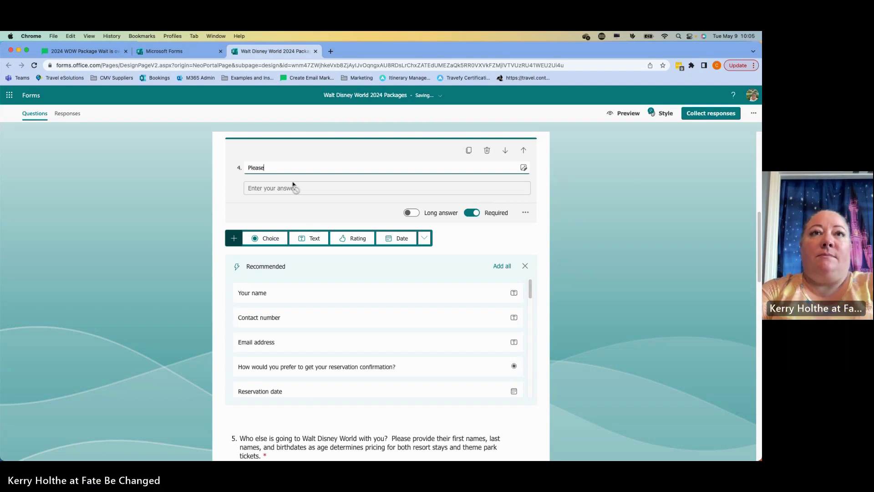
pyautogui.write(' provide the name and email')
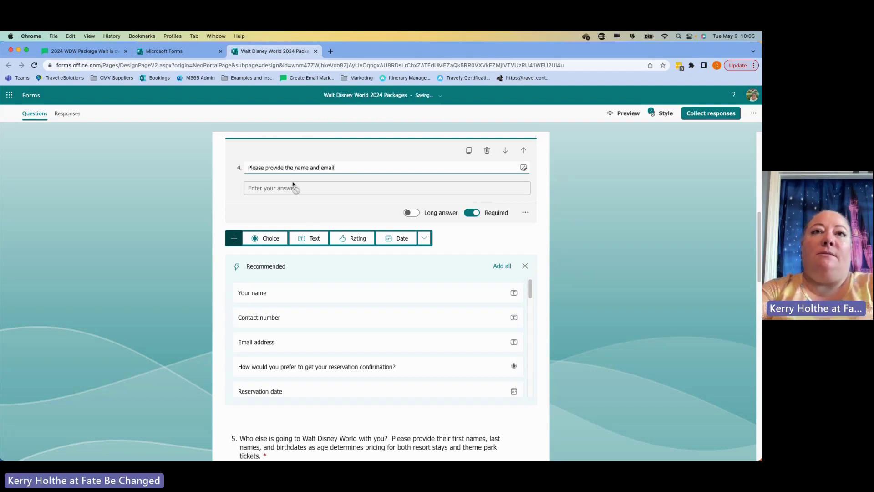
pyautogui.write(' of the primary')
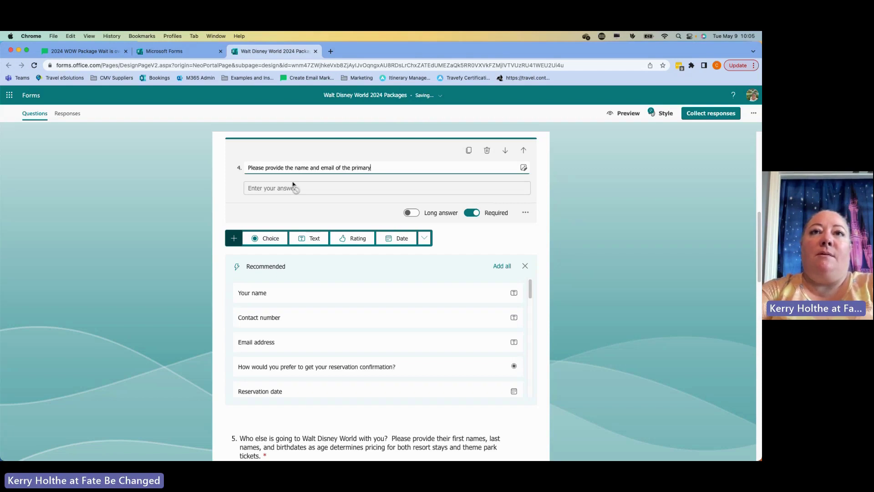
pyautogui.write(' point of conta')
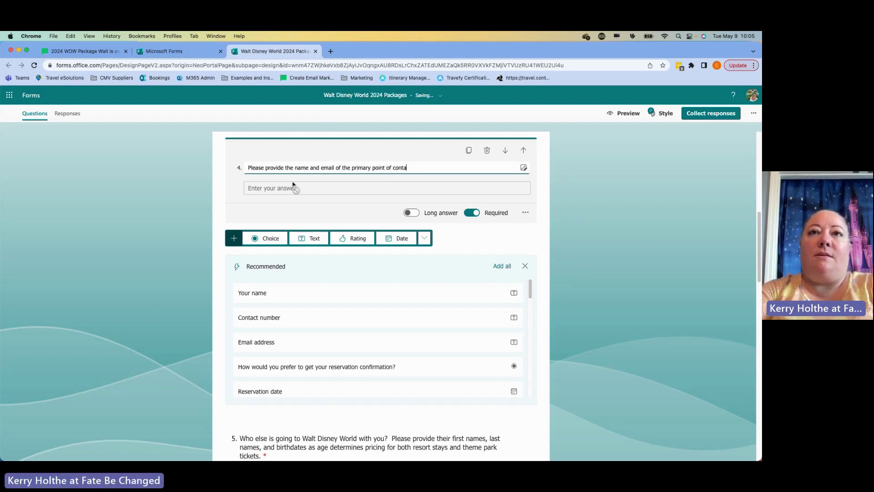
pyautogui.write('ct and dec')
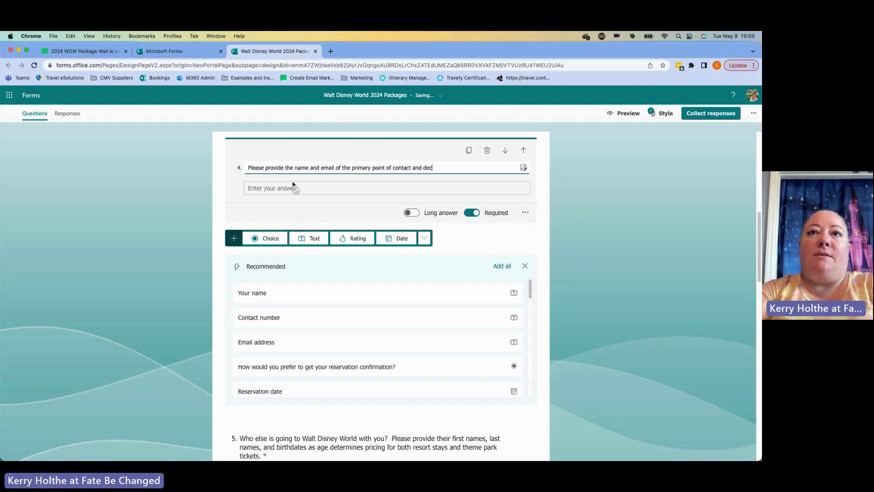
pyautogui.write('ision maker')
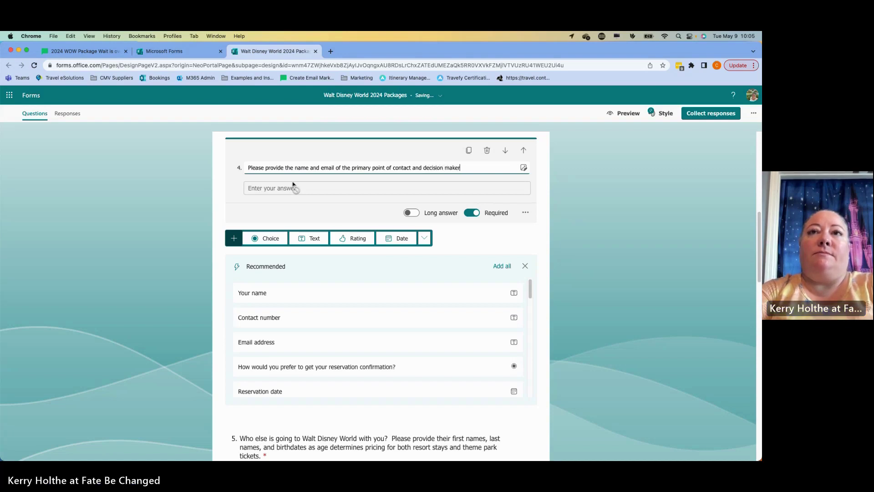
pyautogui.write(' for this trip.')
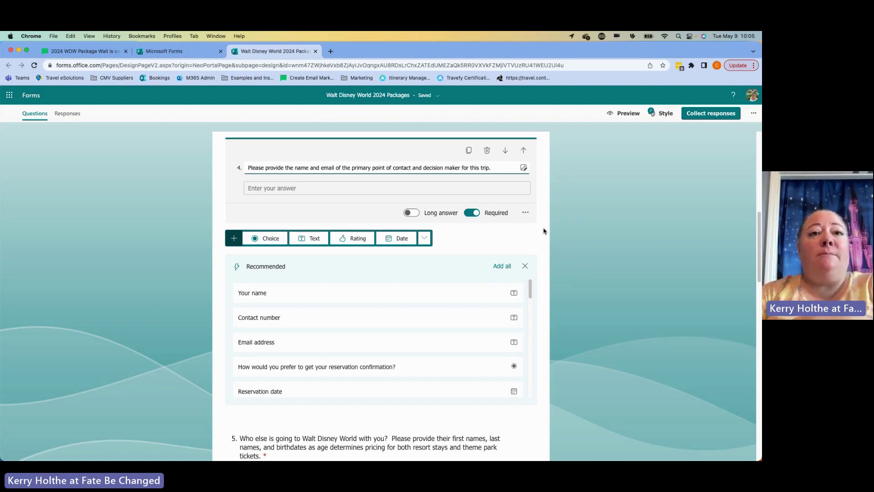
# - Add branching to question 3, routing Yes to question 5 and No to question 4
pyautogui.scroll(3, 542, 232)
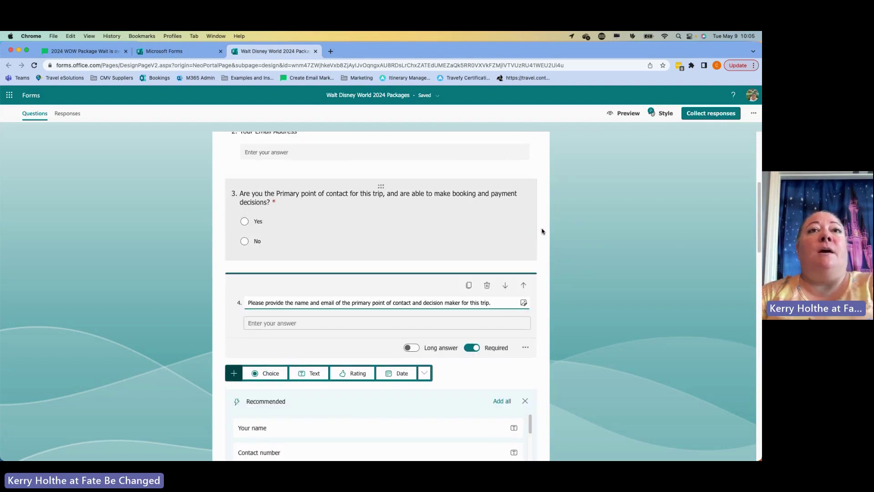
pyautogui.click(519, 237)
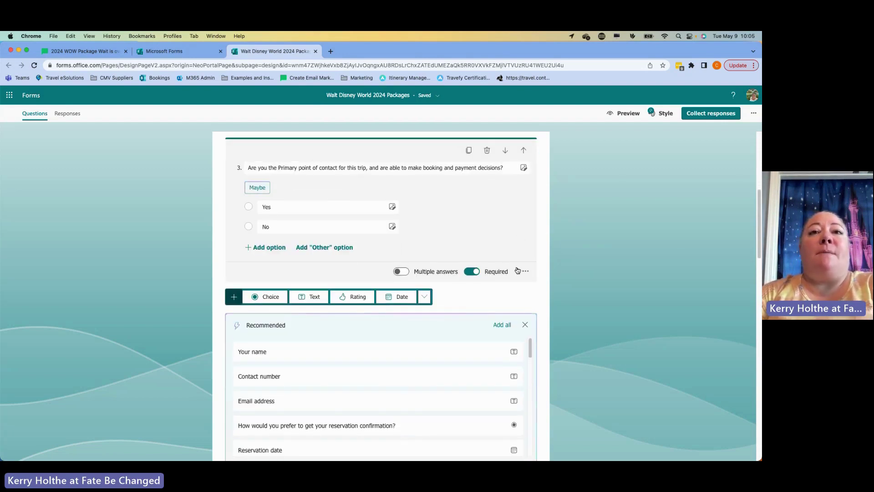
pyautogui.click(523, 275)
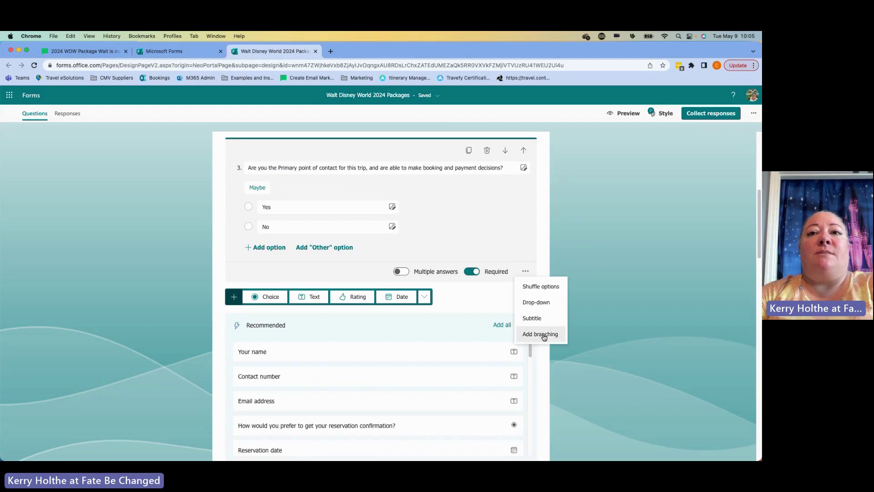
pyautogui.click(544, 337)
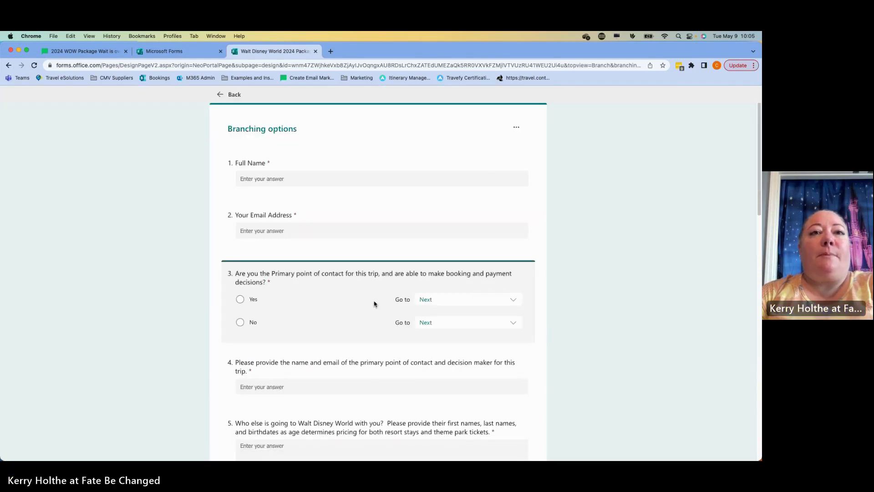
pyautogui.scroll(-1, 374, 304)
pyautogui.scroll(-1, 375, 303)
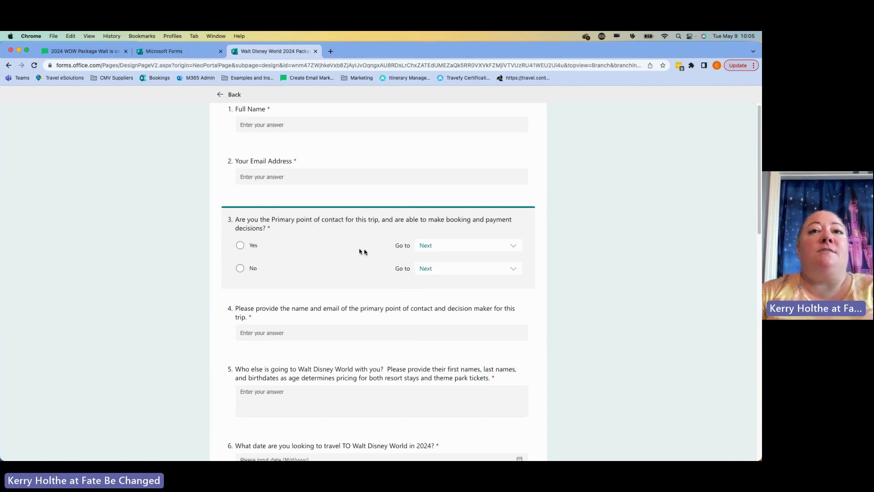
pyautogui.click(466, 249)
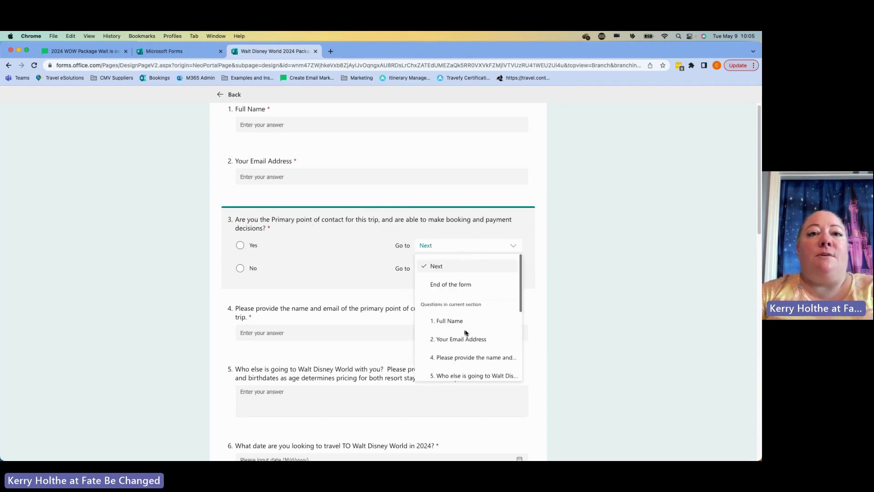
pyautogui.click(466, 375)
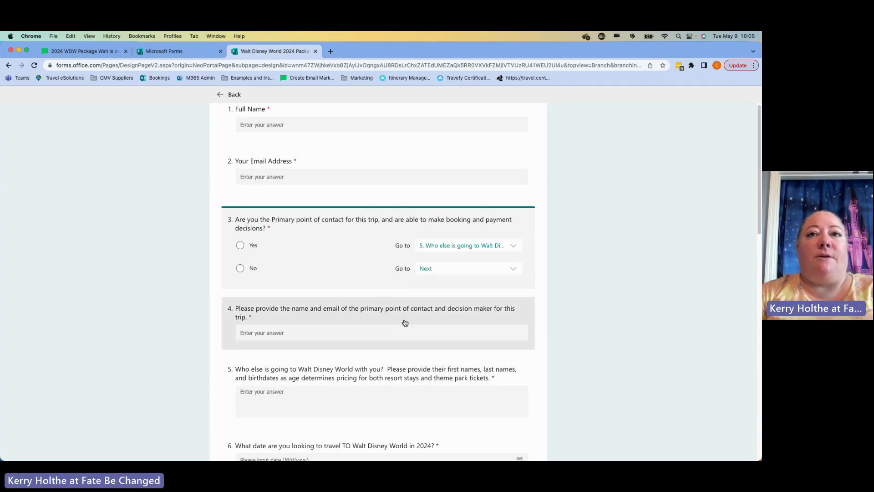
pyautogui.click(505, 269)
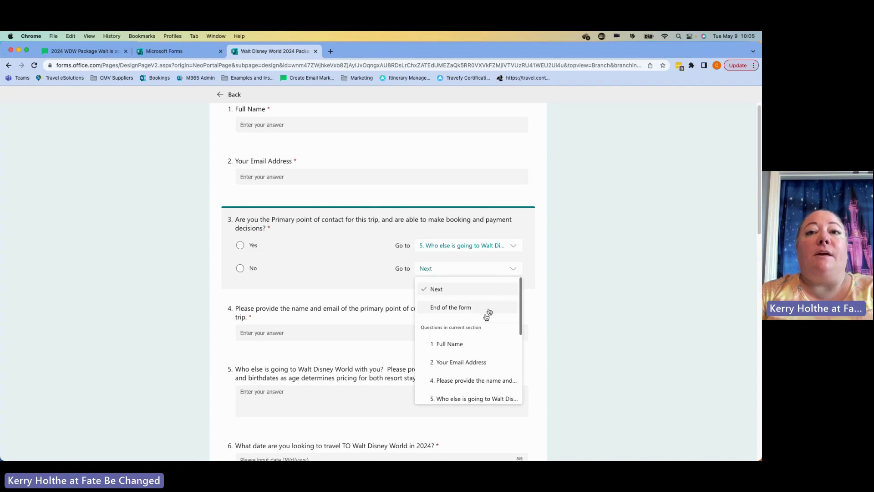
pyautogui.click(467, 381)
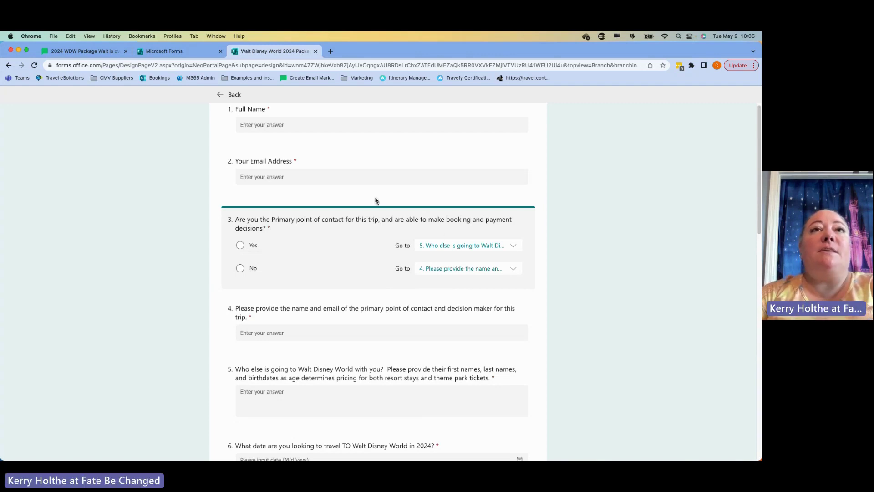
# - Leave branching and insert a blank Choice question 11 below the resorts-familiarity question 10
pyautogui.click(235, 94)
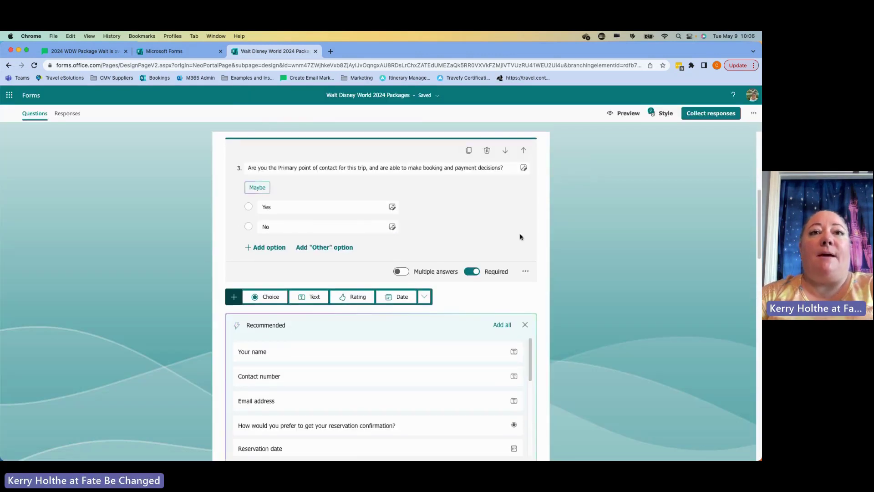
pyautogui.scroll(-5, 586, 246)
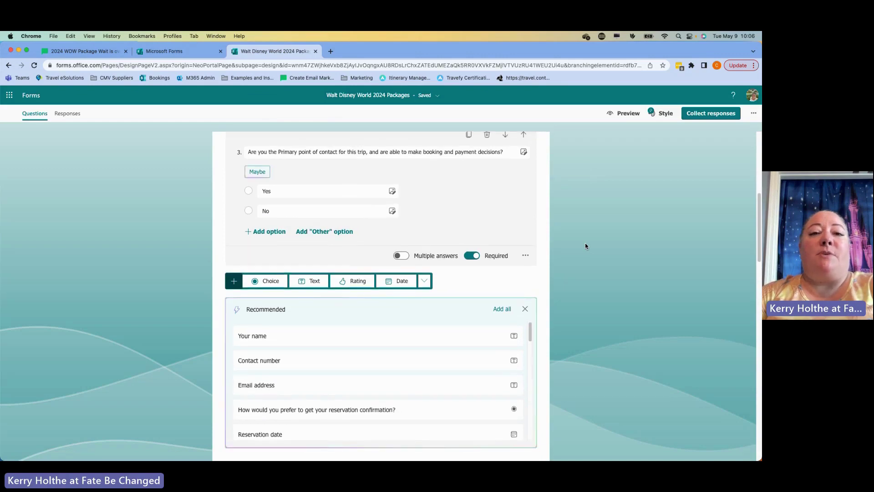
pyautogui.scroll(-5, 586, 245)
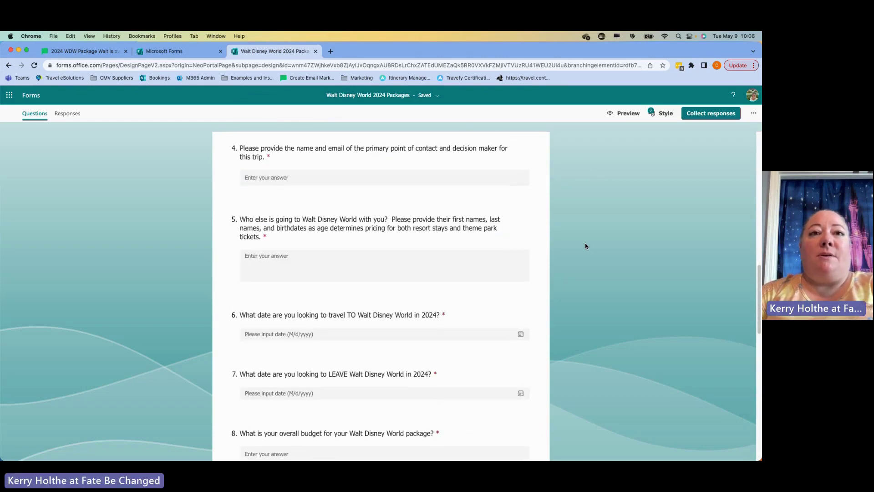
pyautogui.scroll(-2, 586, 246)
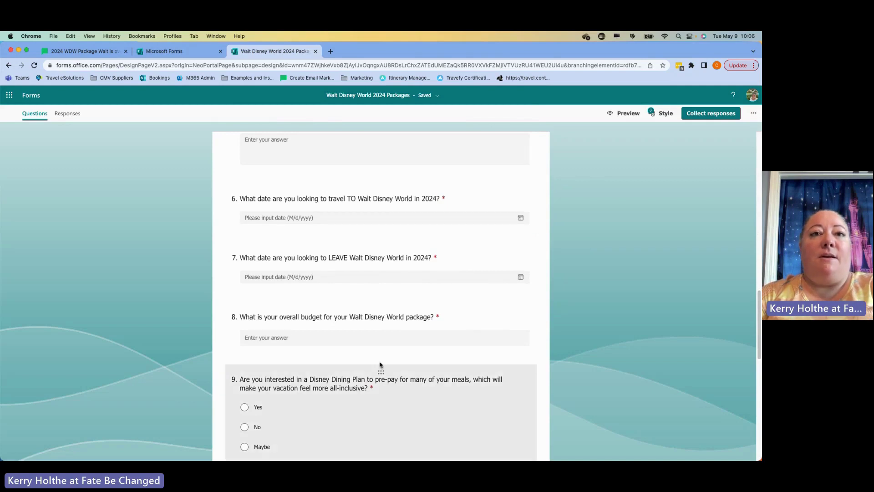
pyautogui.scroll(-2, 384, 367)
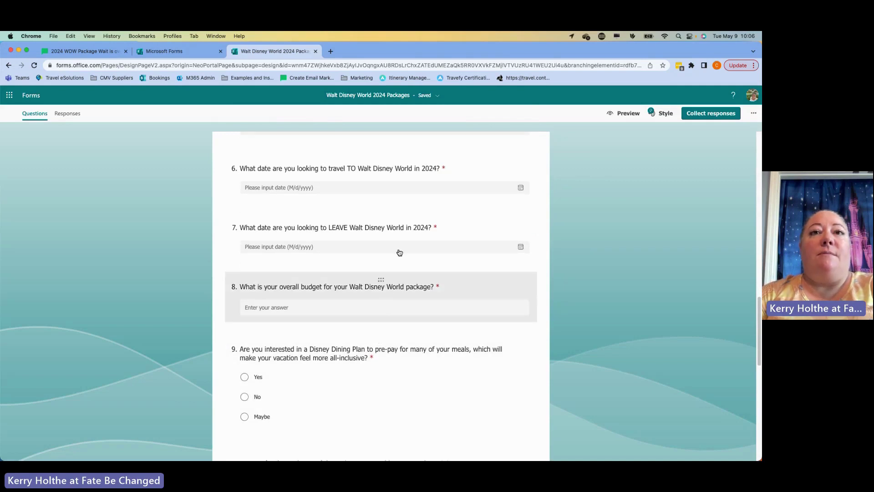
pyautogui.scroll(-3, 412, 294)
pyautogui.scroll(-10, 415, 298)
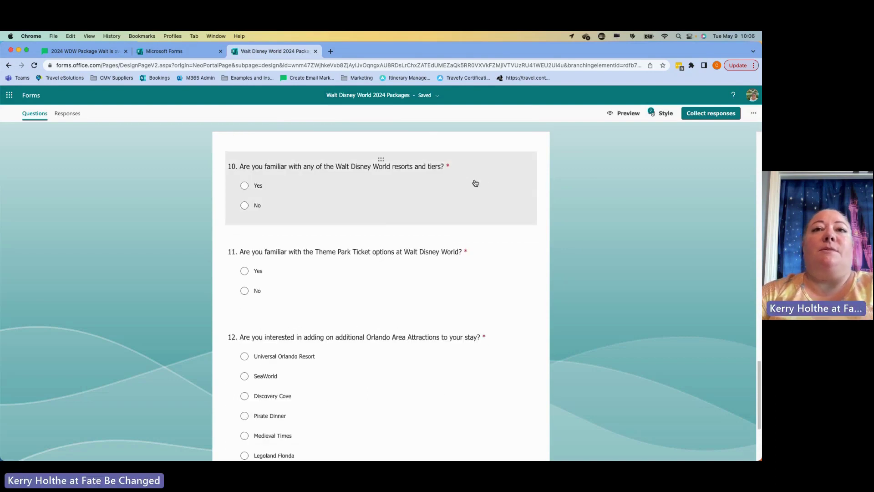
pyautogui.click(474, 184)
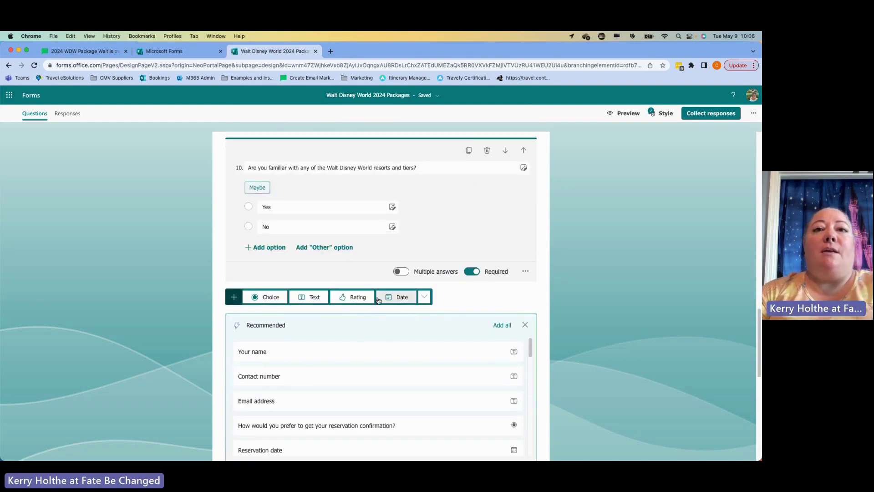
pyautogui.click(426, 299)
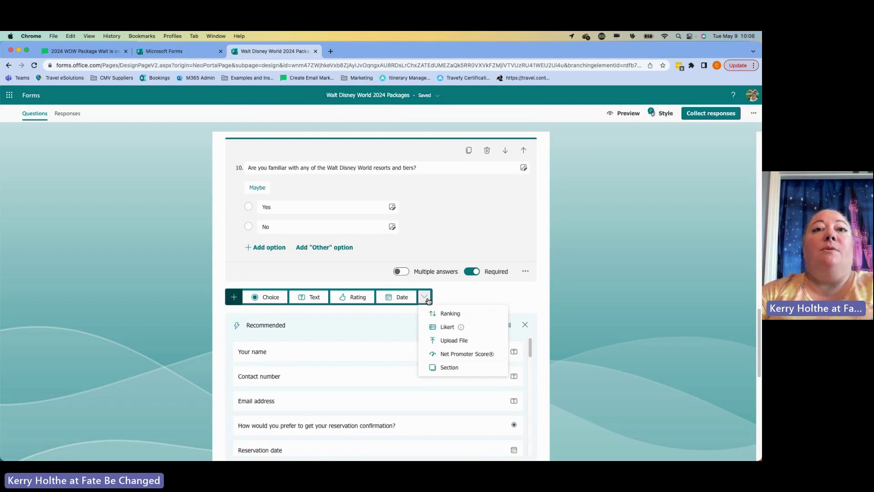
pyautogui.click(277, 298)
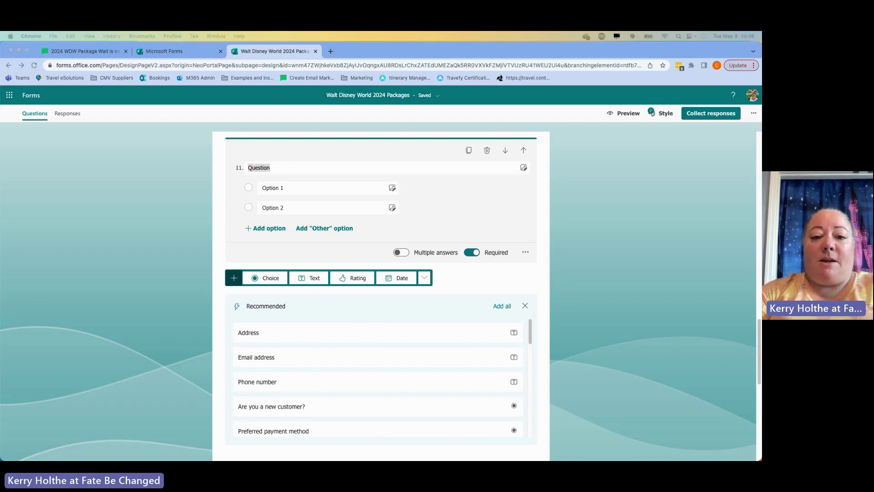
# - Paste the resort-quote instructions as question 11's title and Disney's Contemporary Resort as option 1
pyautogui.click(280, 172)
pyautogui.write("Please pick up to 3 you would like quoted.  Please note that I do not support booking at the Campsites at Disney's Fort Wilderness Resort.")
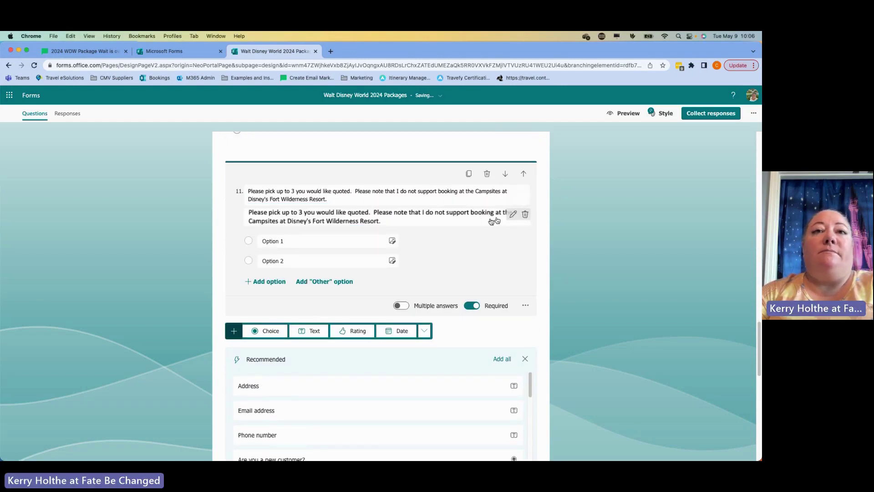
pyautogui.scroll(-5, 367, 212)
pyautogui.scroll(6, 366, 213)
pyautogui.scroll(-1, 351, 246)
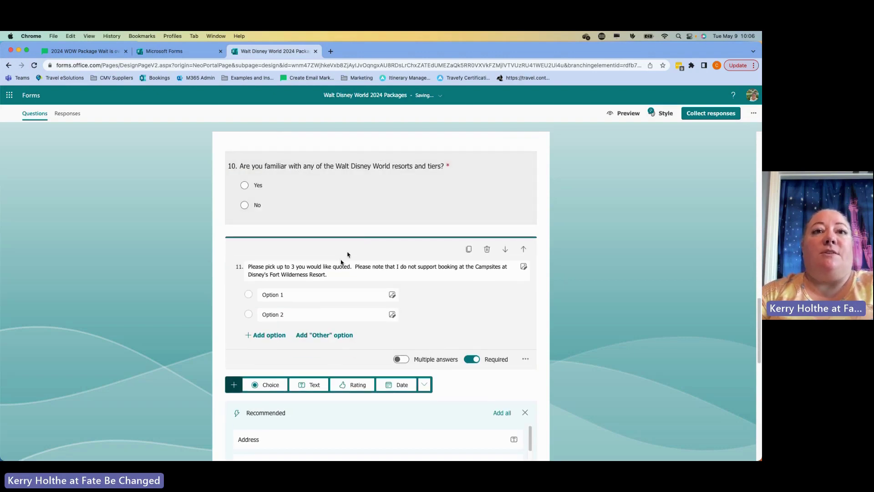
pyautogui.click(312, 298)
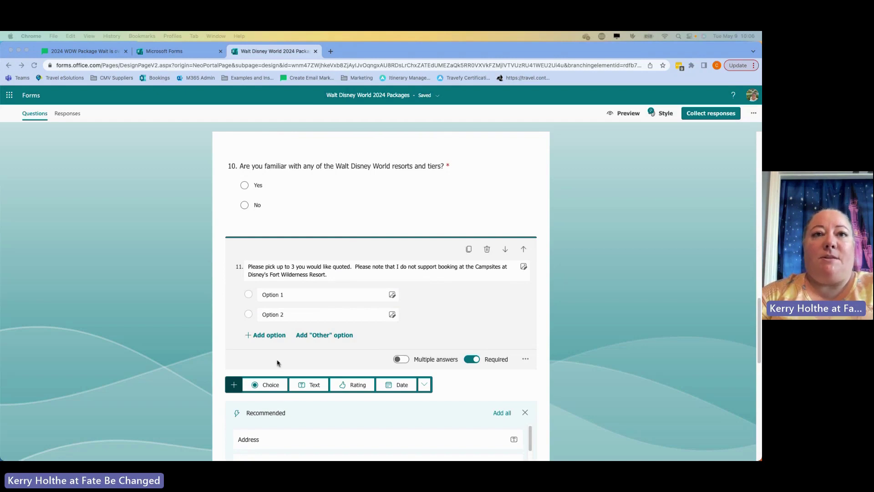
pyautogui.click(292, 300)
pyautogui.tripleClick(292, 296)
pyautogui.write("Disney's Contemporary Resort")
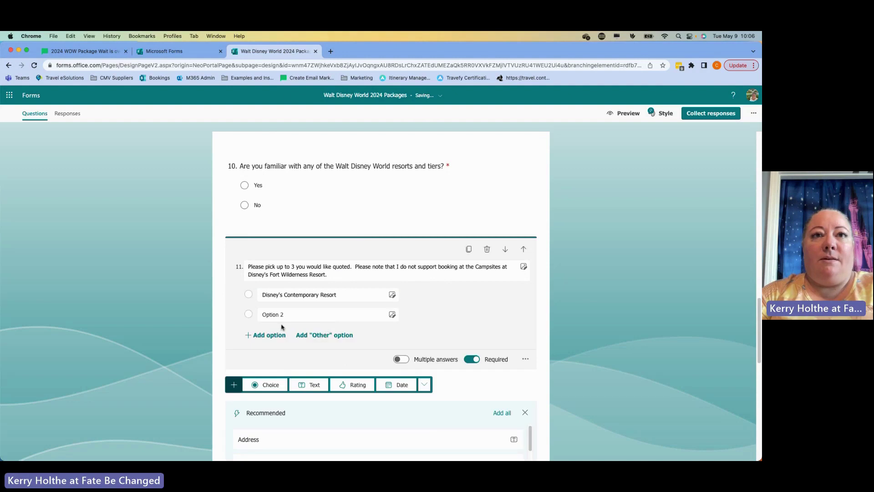
# - Add answer options until question 11 has twelve choices
pyautogui.click(269, 334)
pyautogui.click(268, 354)
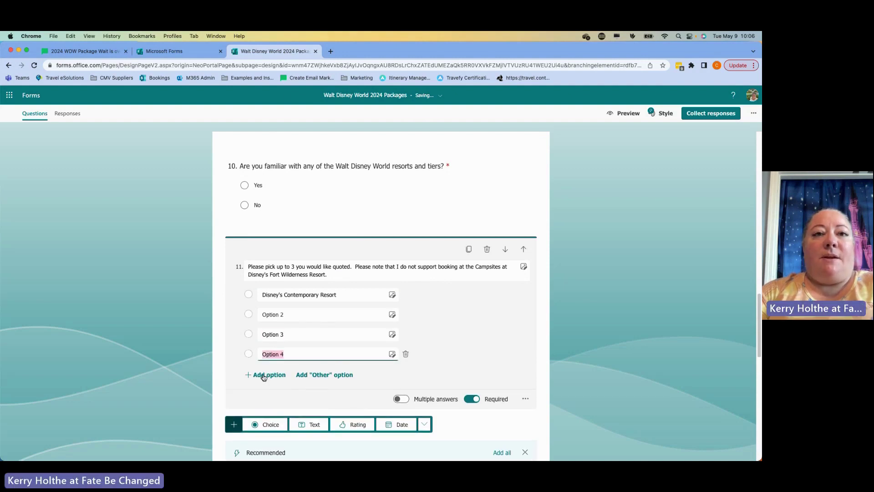
pyautogui.click(264, 375)
pyautogui.click(272, 395)
pyautogui.click(270, 414)
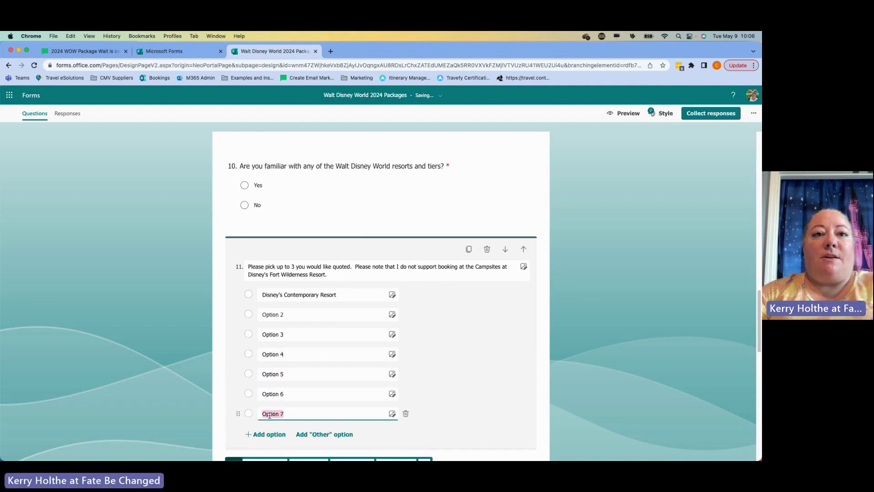
pyautogui.scroll(-3, 269, 416)
pyautogui.click(269, 374)
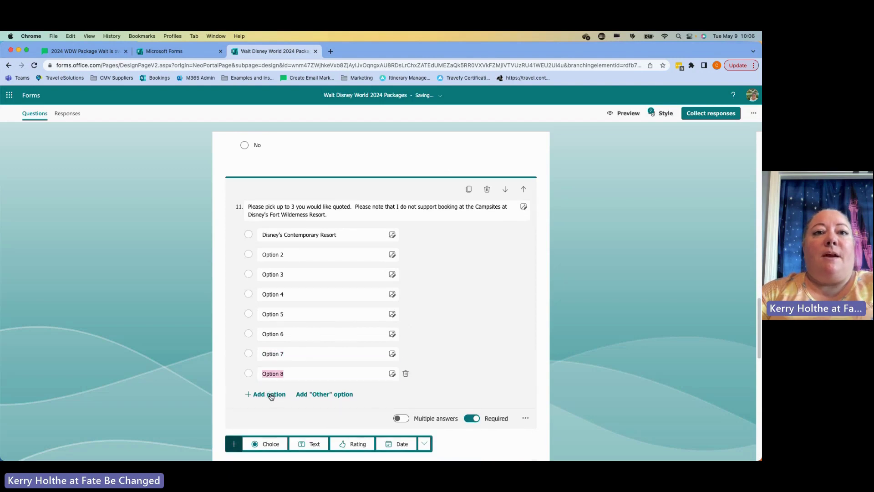
pyautogui.click(271, 395)
pyautogui.click(269, 414)
pyautogui.click(271, 435)
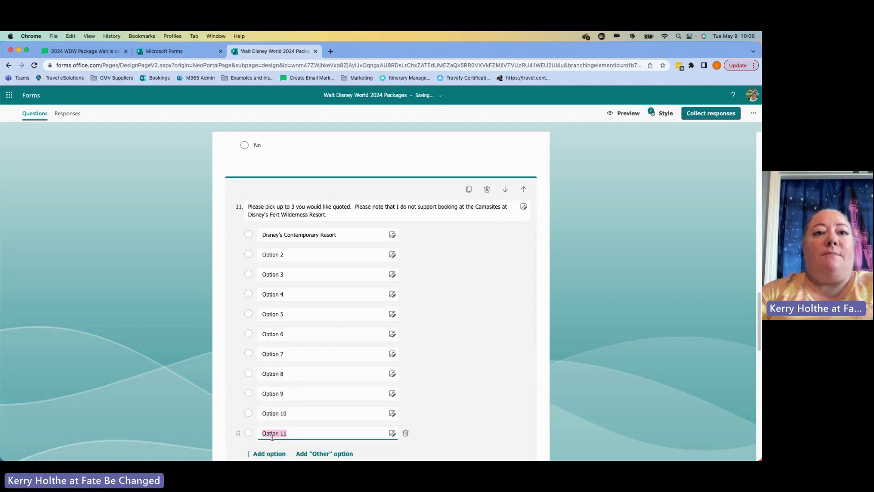
pyautogui.click(271, 454)
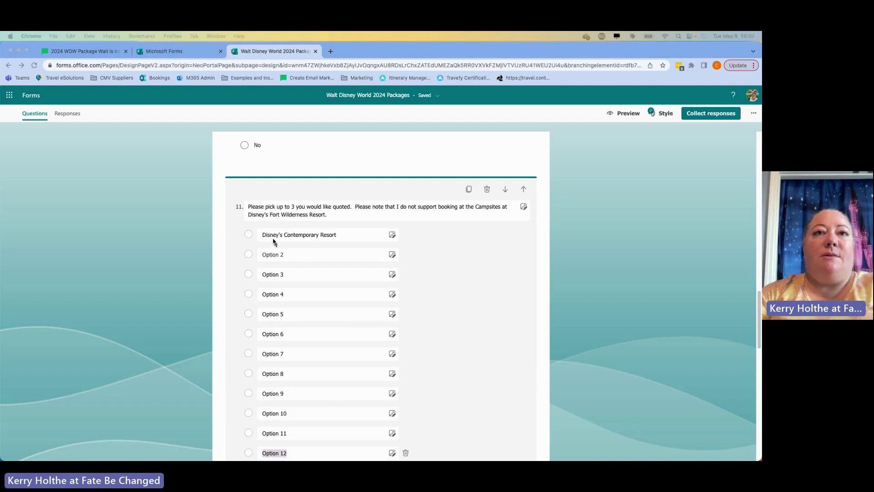
# - Fill the second option with Disney's Wilderness Lodge and select the third option's text
pyautogui.click(280, 254)
pyautogui.click(281, 255)
pyautogui.write("Disney's Wilderness Lodge")
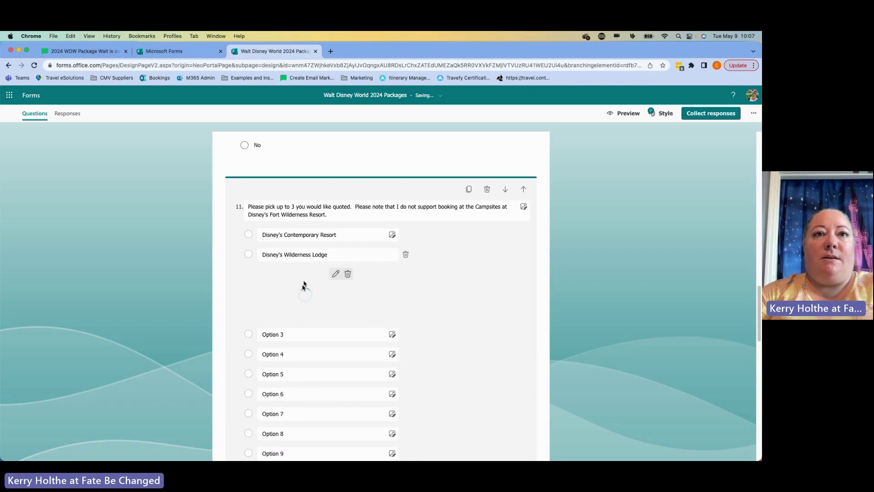
pyautogui.click(342, 278)
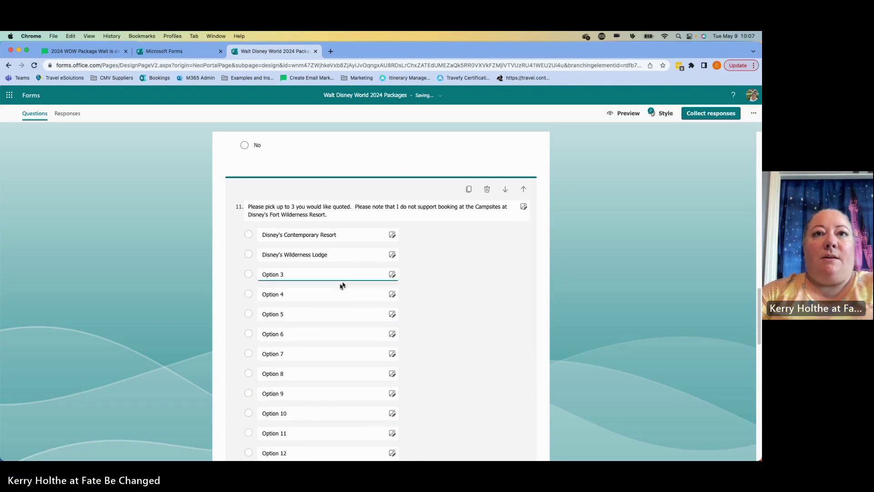
pyautogui.click(304, 275)
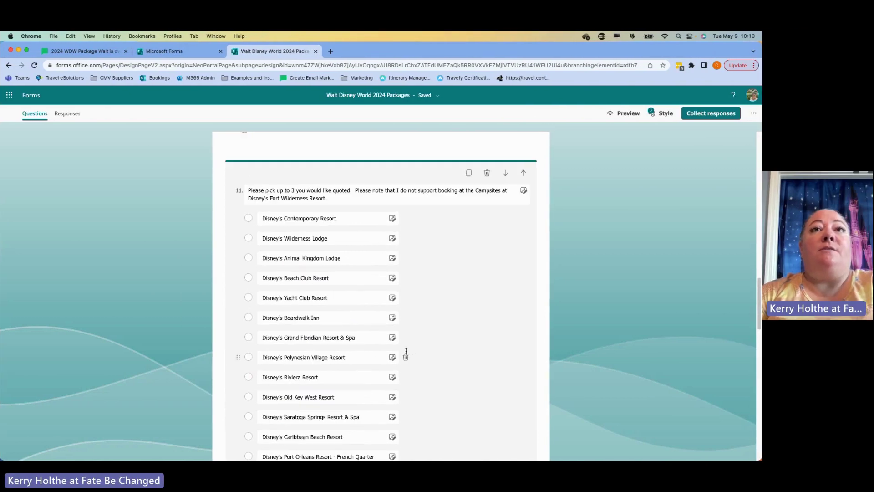
# - Allow multiple answers on the resort question, limited to at most 3 choices
pyautogui.scroll(-1, 407, 353)
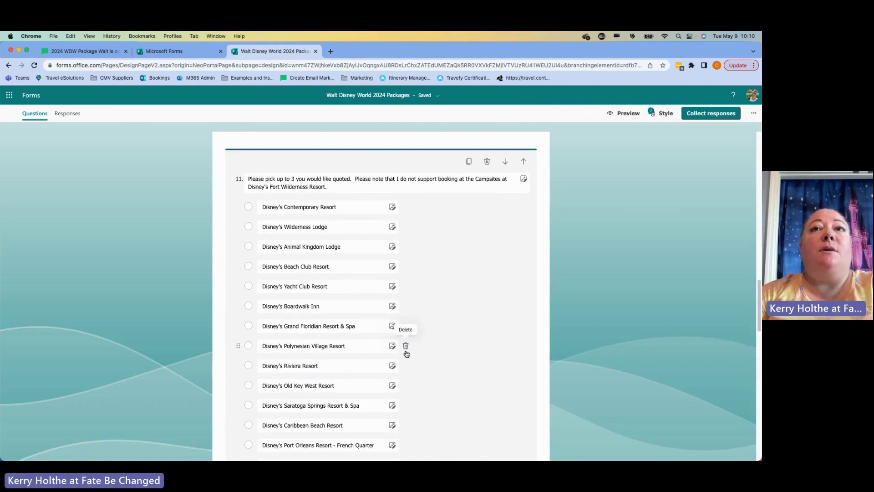
pyautogui.scroll(-5, 406, 353)
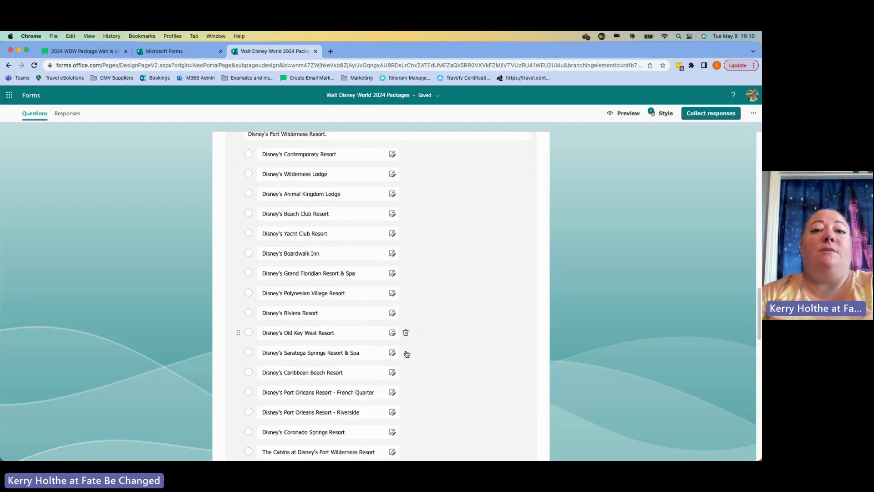
pyautogui.scroll(-10, 449, 347)
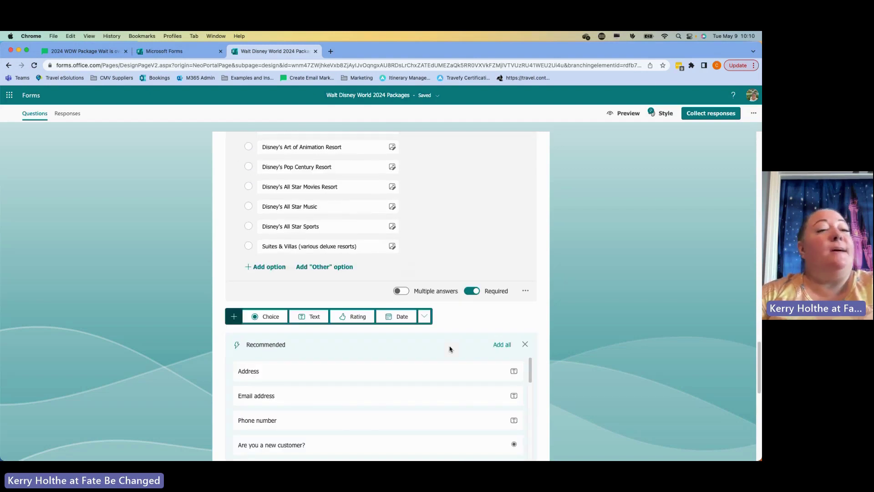
pyautogui.click(403, 291)
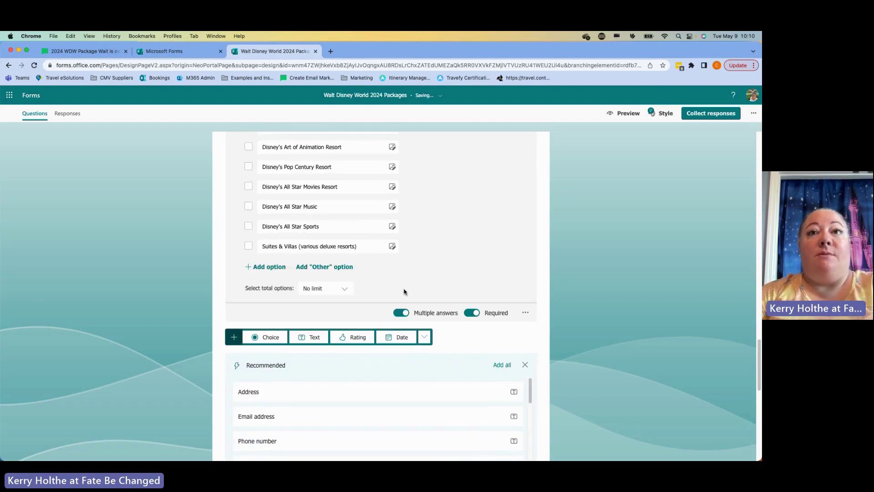
pyautogui.click(341, 289)
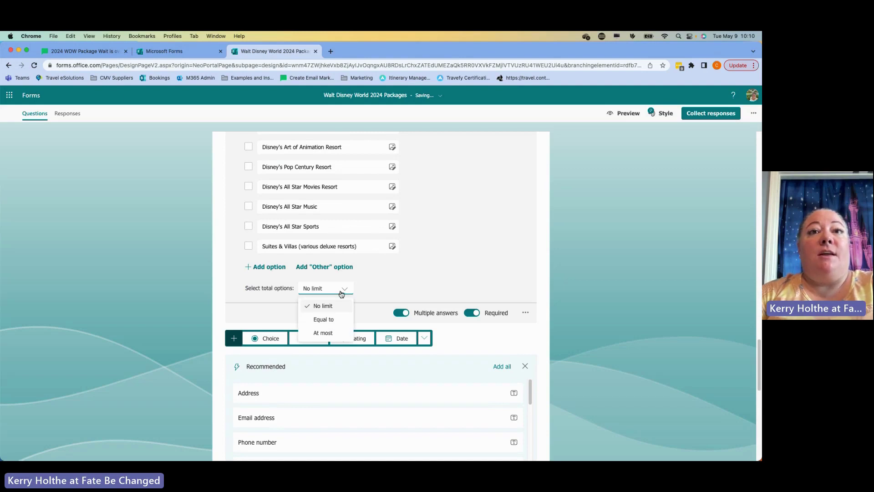
pyautogui.click(335, 333)
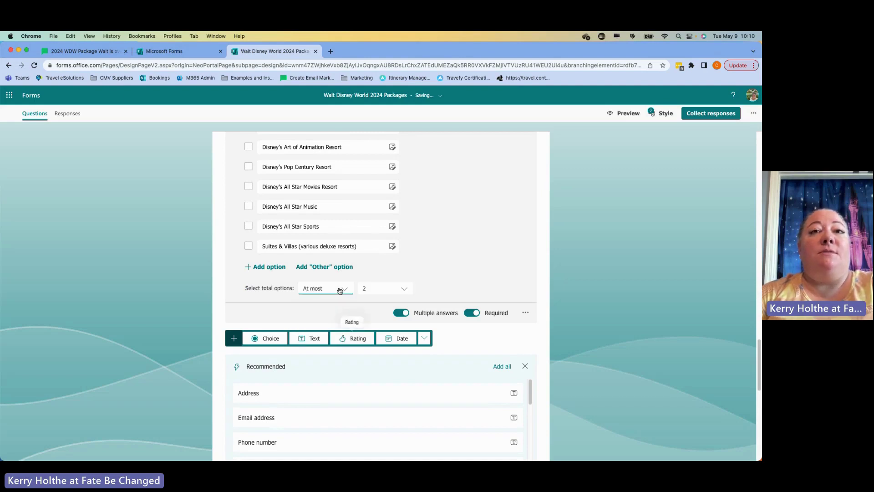
pyautogui.click(390, 289)
pyautogui.click(391, 318)
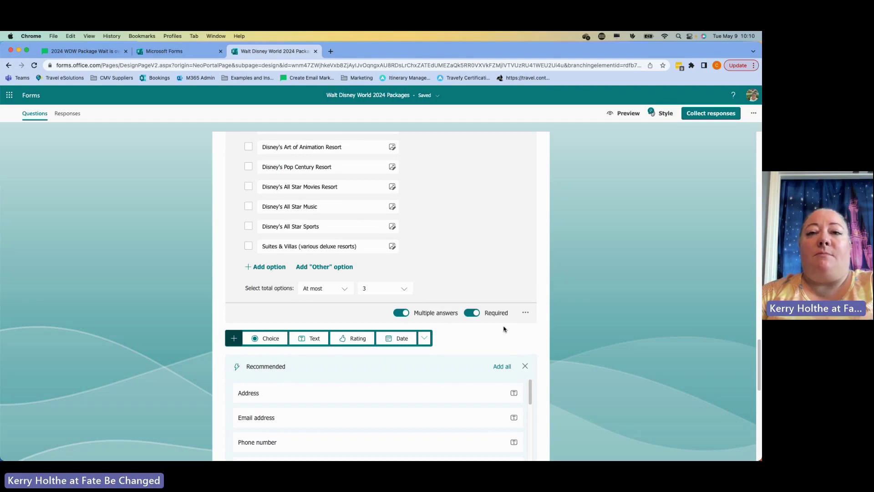
pyautogui.scroll(4, 572, 312)
pyautogui.scroll(7, 572, 313)
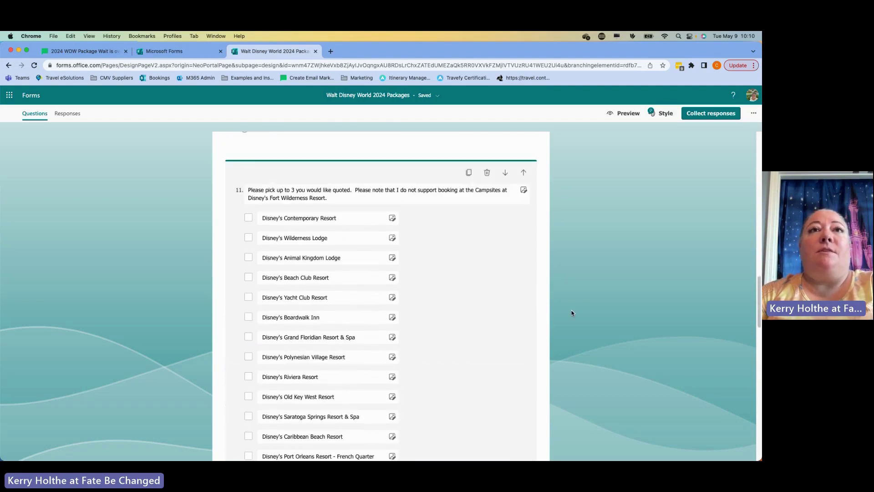
# - Add branching to question 10 so a Yes answer goes to question 11
pyautogui.click(474, 217)
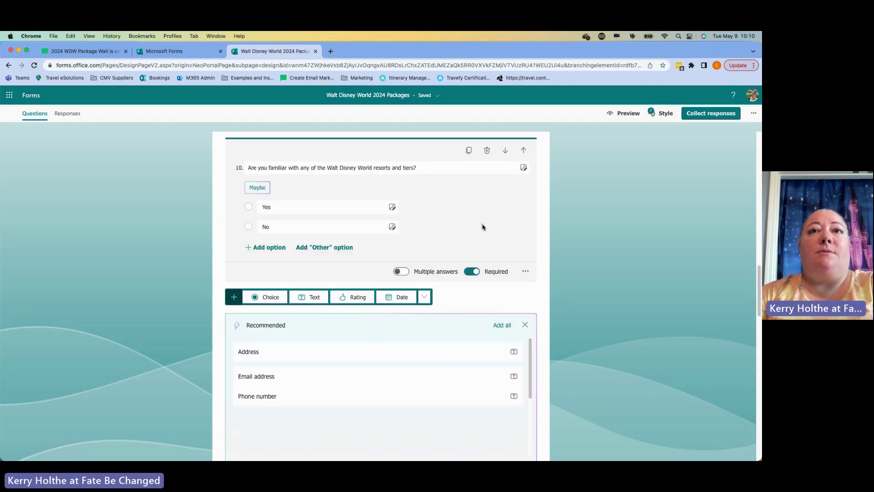
pyautogui.click(526, 272)
pyautogui.click(534, 334)
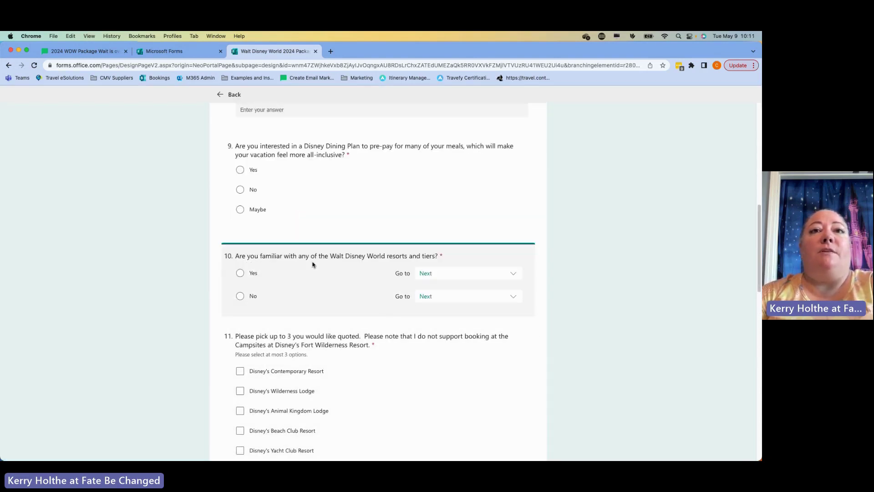
pyautogui.click(448, 273)
pyautogui.scroll(-5, 449, 376)
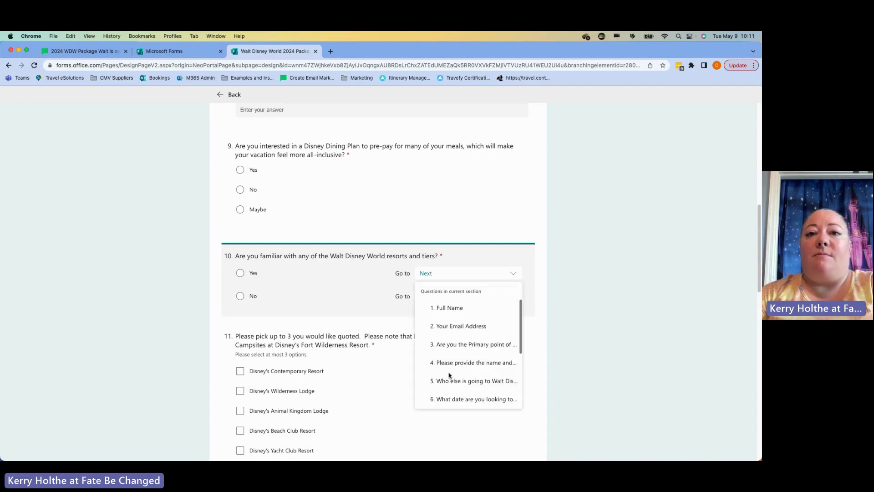
pyautogui.click(450, 381)
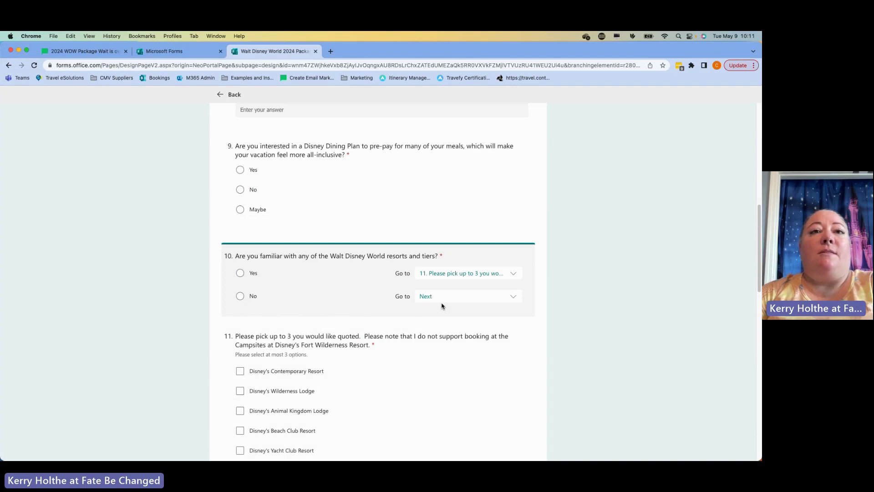
# - Send No answers to question 12 and go back to the form editor
pyautogui.click(445, 300)
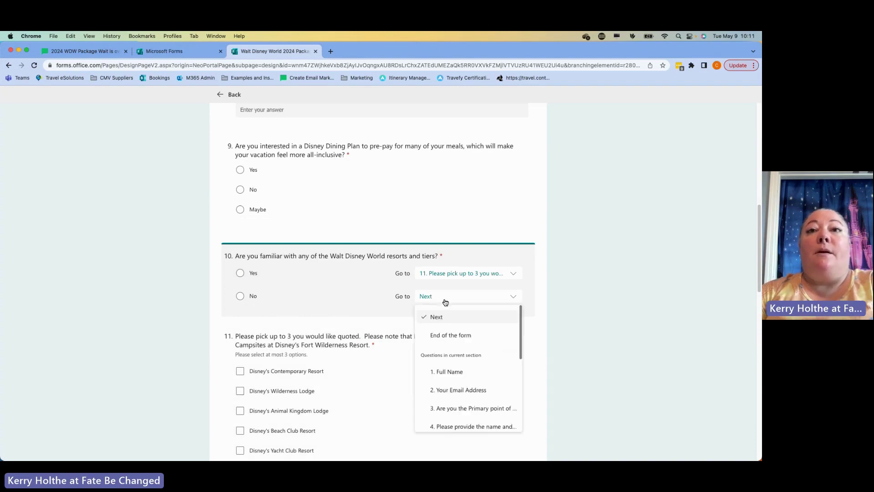
pyautogui.scroll(-5, 456, 388)
pyautogui.click(457, 386)
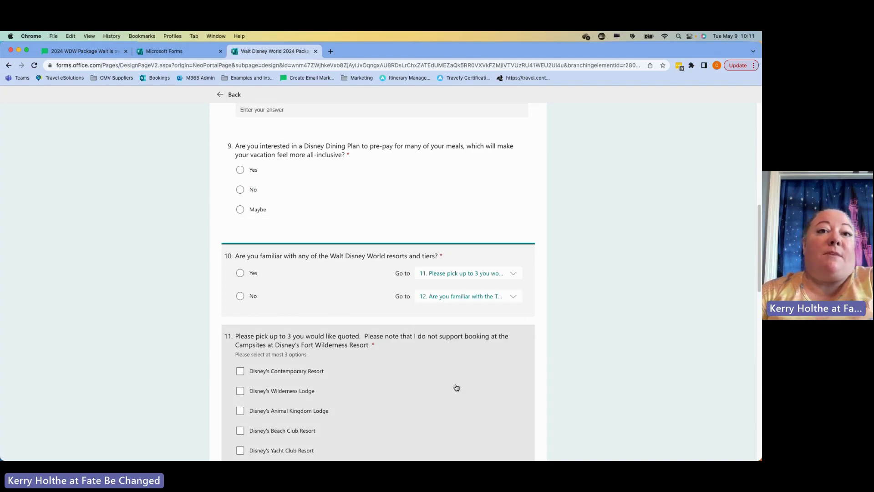
pyautogui.scroll(-2, 533, 321)
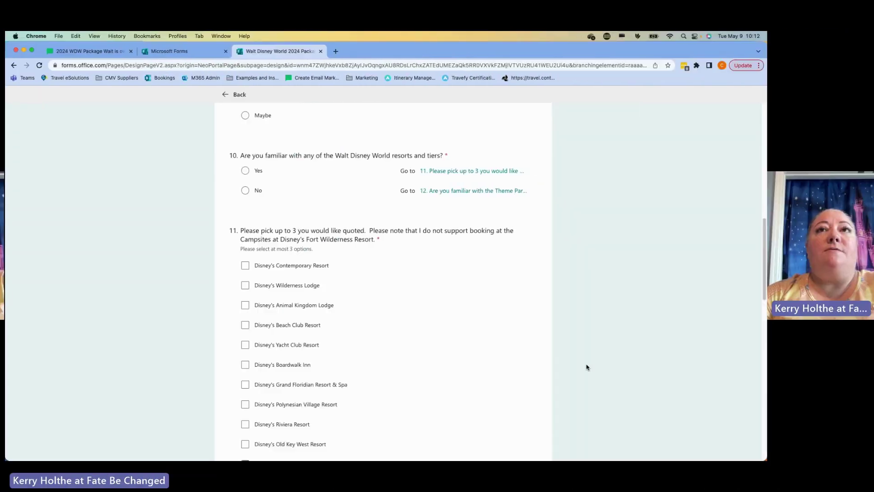
pyautogui.scroll(3, 583, 366)
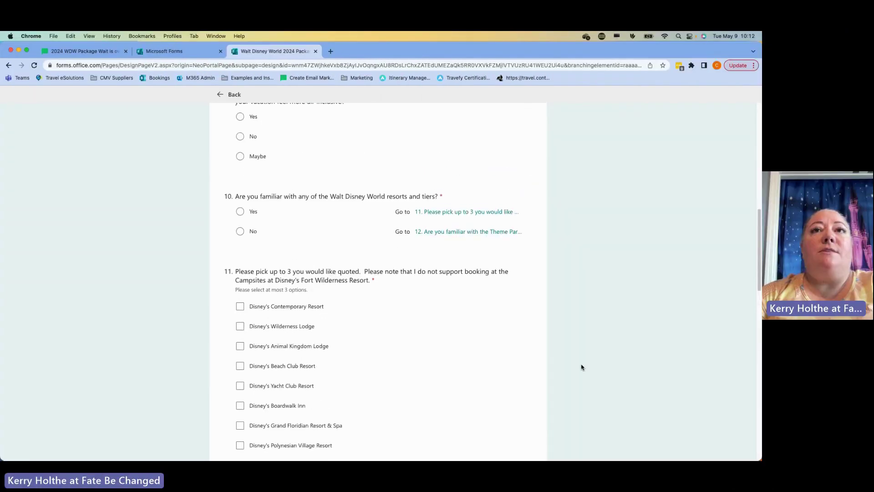
pyautogui.scroll(15, 582, 367)
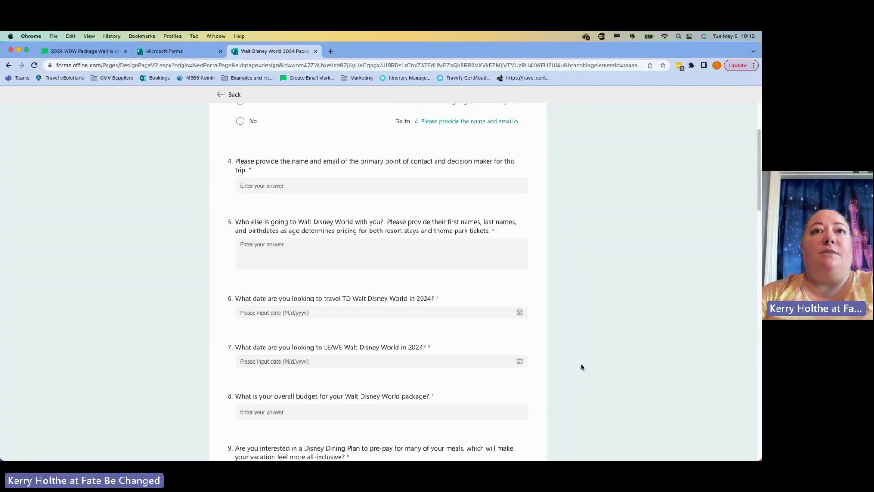
pyautogui.scroll(2, 582, 367)
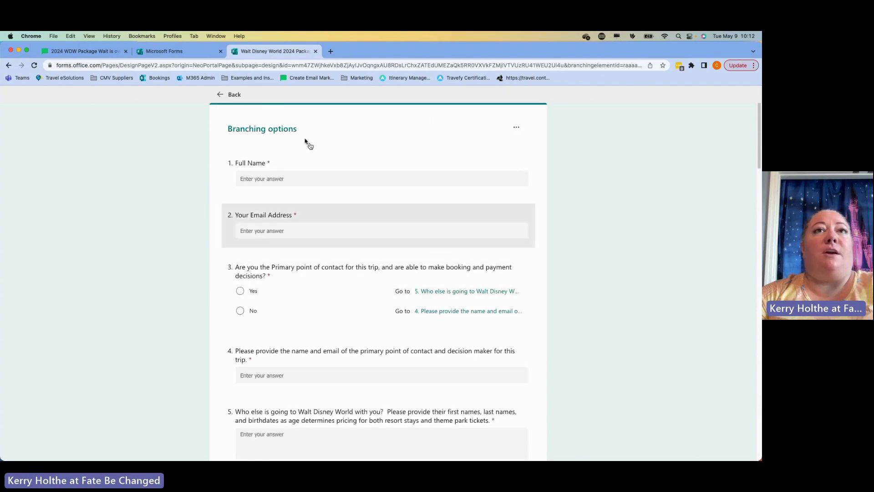
pyautogui.click(228, 93)
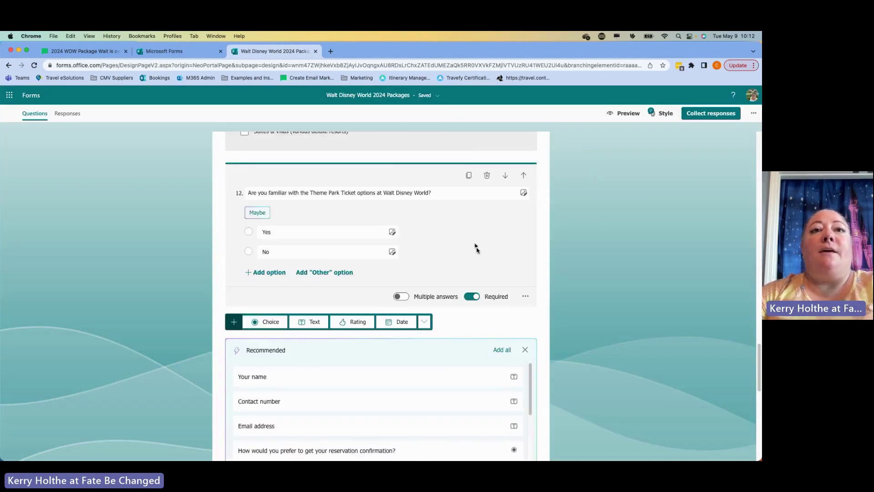
pyautogui.scroll(-9, 571, 313)
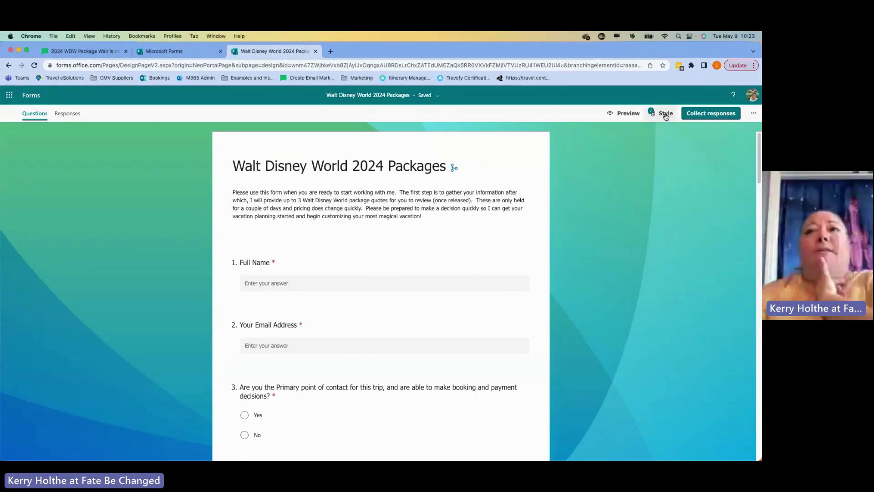
pyautogui.click(664, 114)
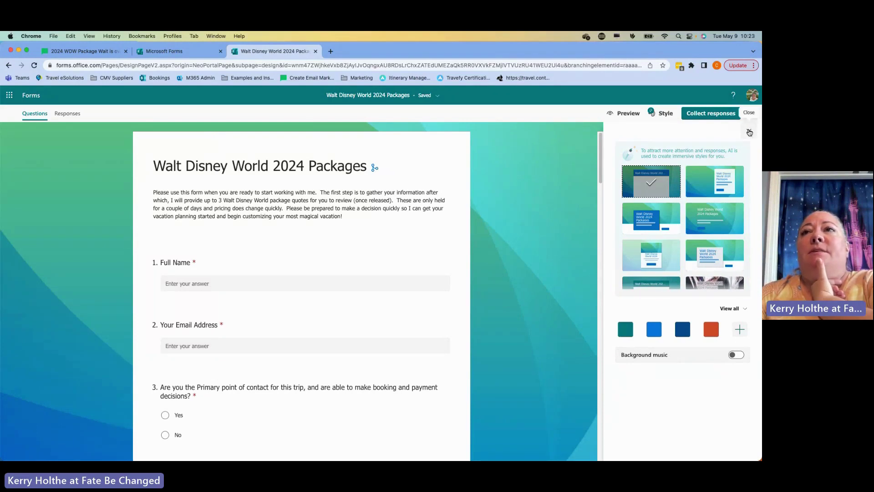
pyautogui.click(750, 132)
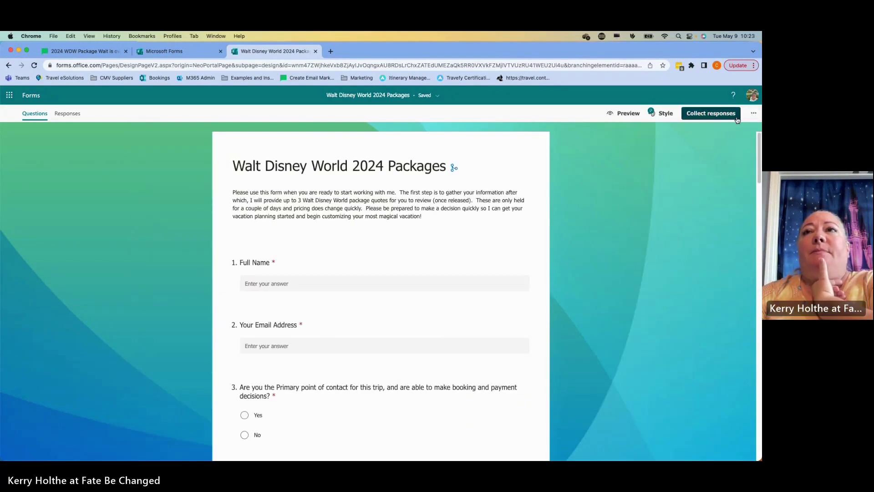
# - Preview the form, enter a sample full name and email, and answer Yes to primary contact
pyautogui.click(627, 114)
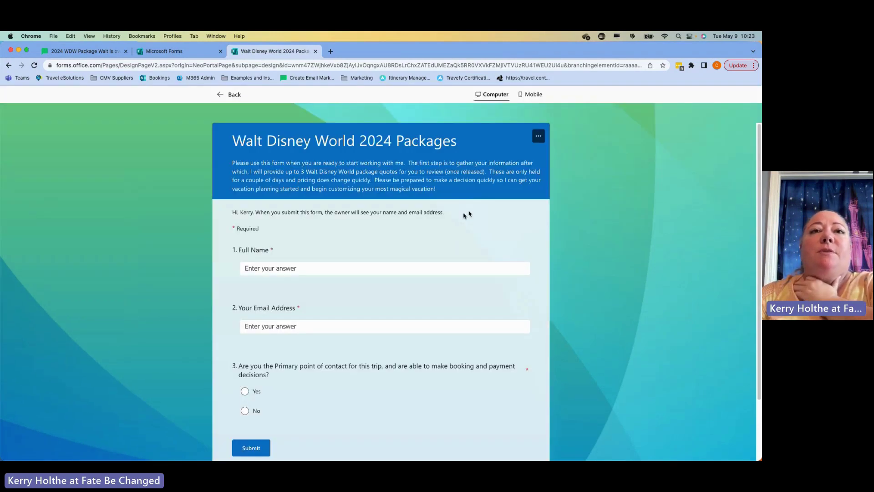
pyautogui.click(416, 263)
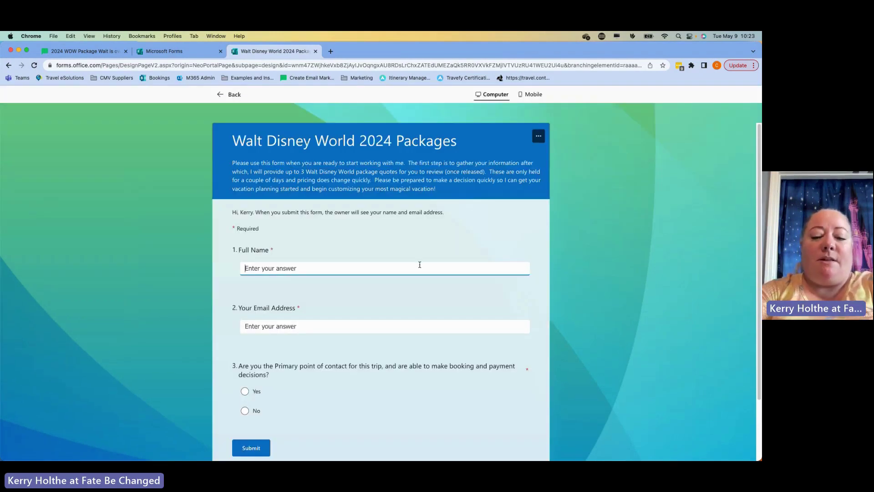
pyautogui.press('Tab')
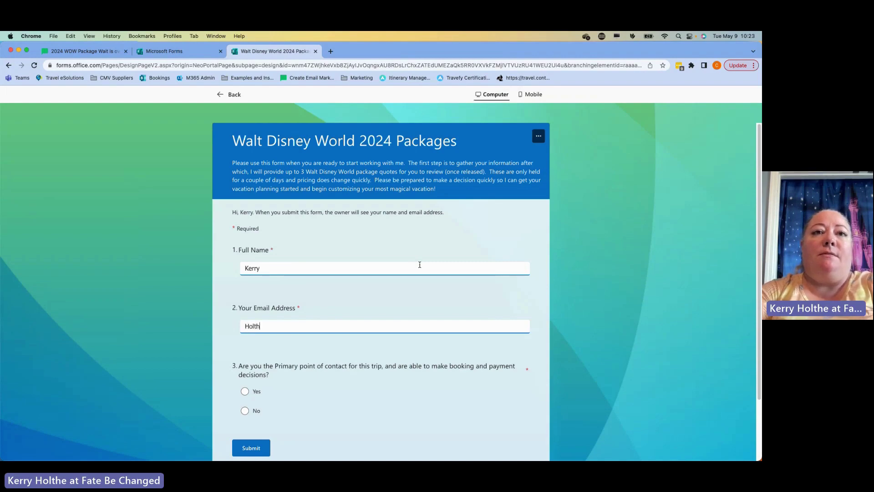
pyautogui.press('Tab')
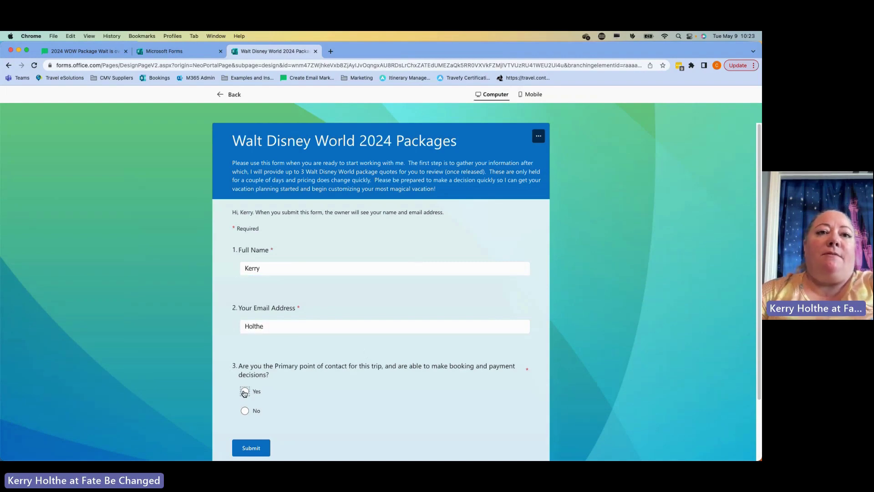
pyautogui.click(245, 393)
pyautogui.scroll(-4, 346, 378)
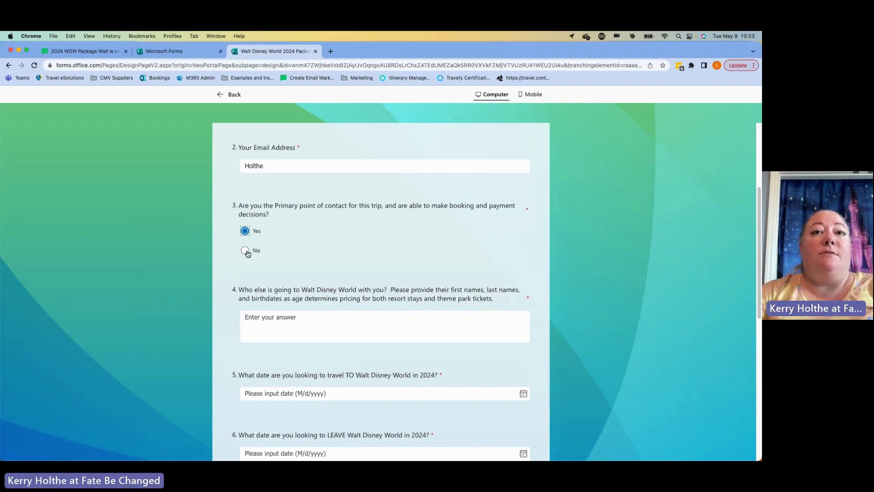
# - Test branching: primary contact No, dining plan Yes, question 10 Yes, question 12 No
pyautogui.click(247, 252)
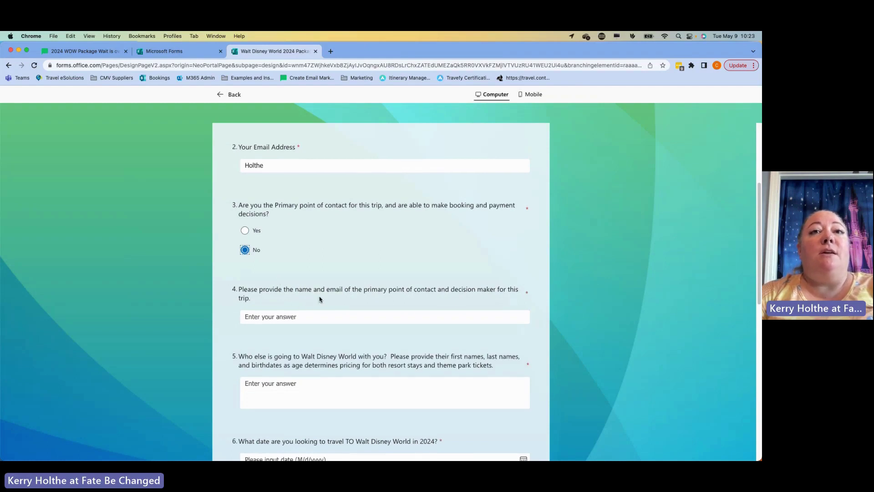
pyautogui.scroll(-10, 320, 299)
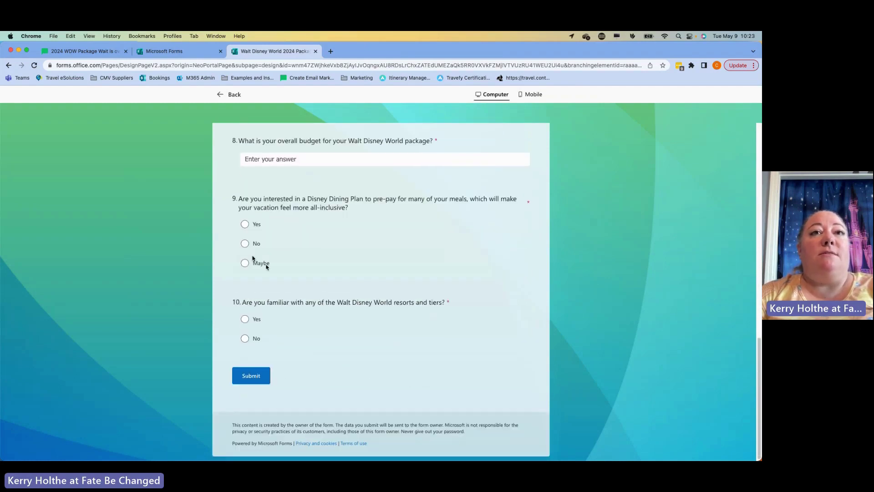
pyautogui.click(245, 224)
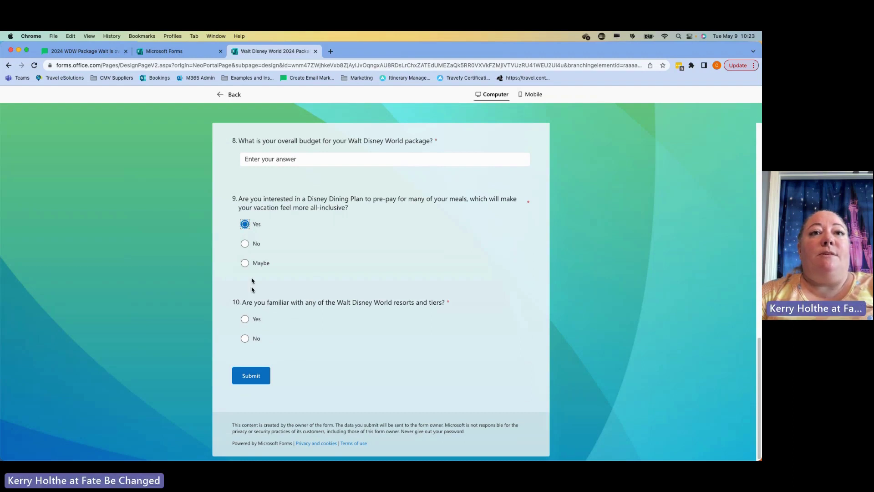
pyautogui.click(245, 320)
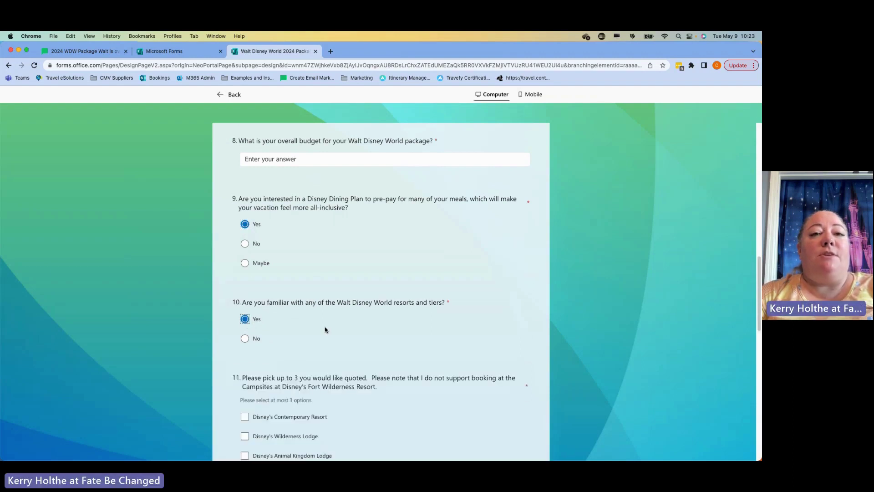
pyautogui.scroll(-10, 326, 330)
pyautogui.scroll(-2, 326, 329)
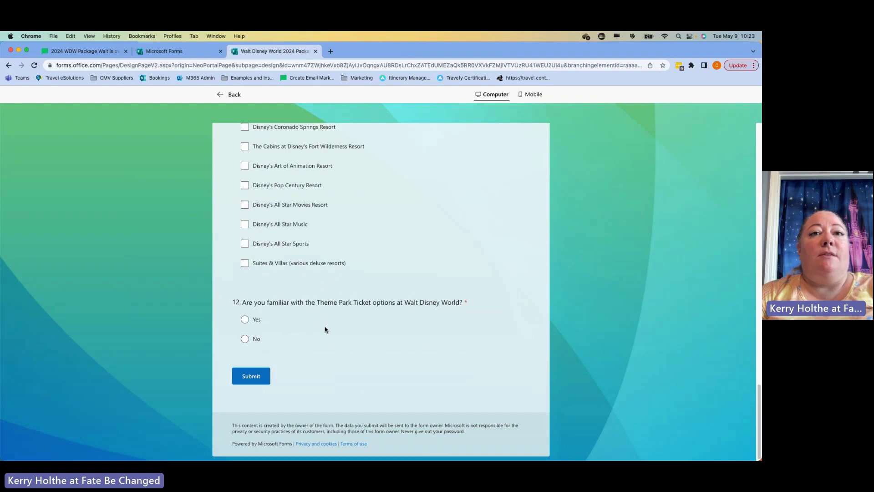
pyautogui.click(246, 339)
pyautogui.scroll(-8, 335, 343)
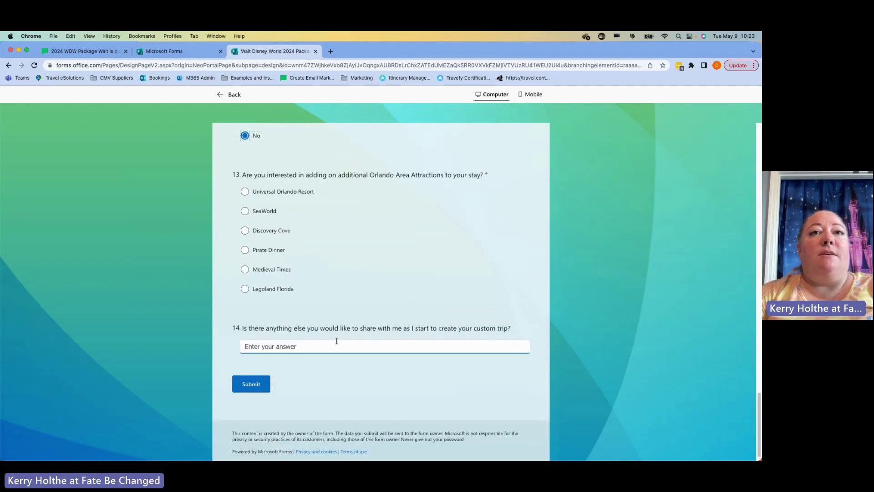
pyautogui.scroll(20, 336, 342)
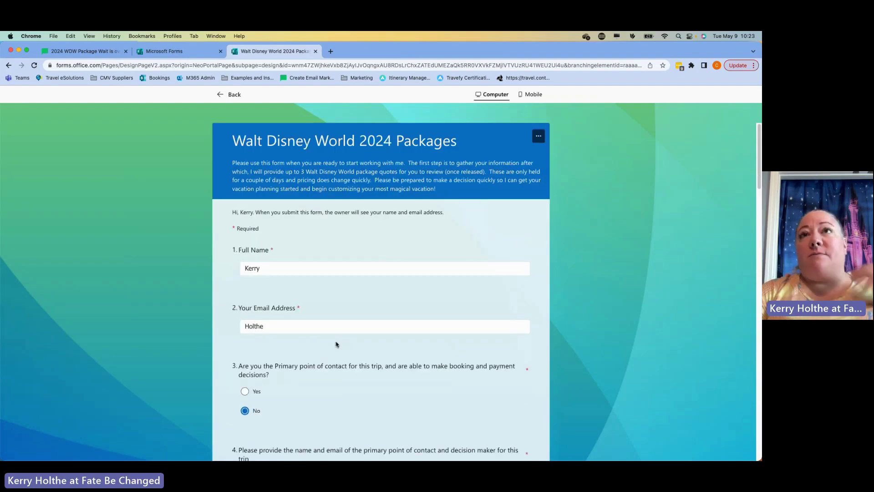
# - Scroll through the Mobile preview, then return to the form editor
pyautogui.click(536, 96)
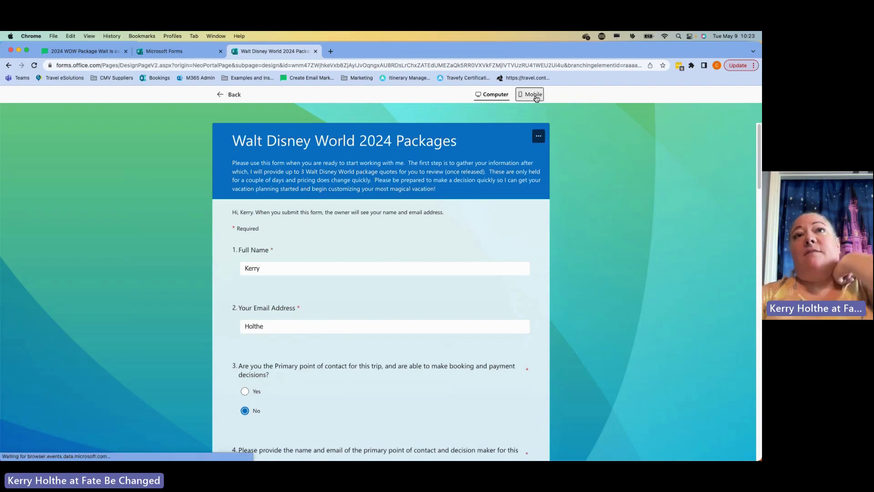
pyautogui.scroll(-5, 394, 265)
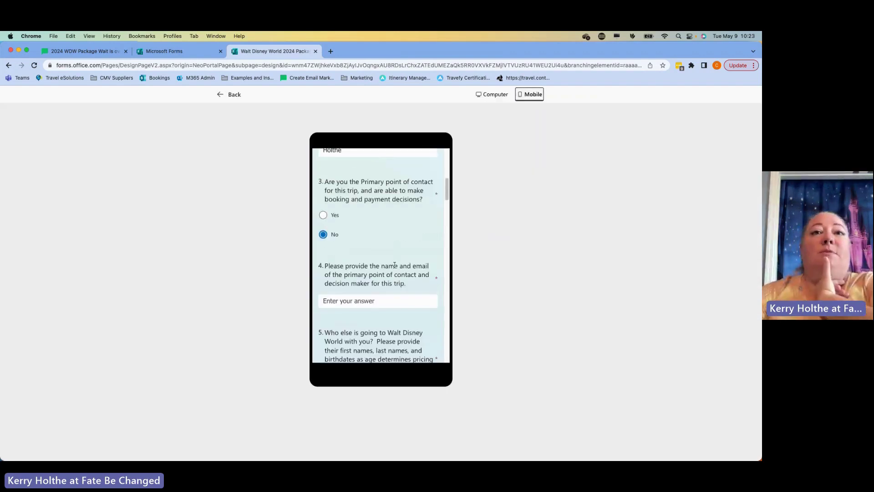
pyautogui.scroll(-15, 395, 266)
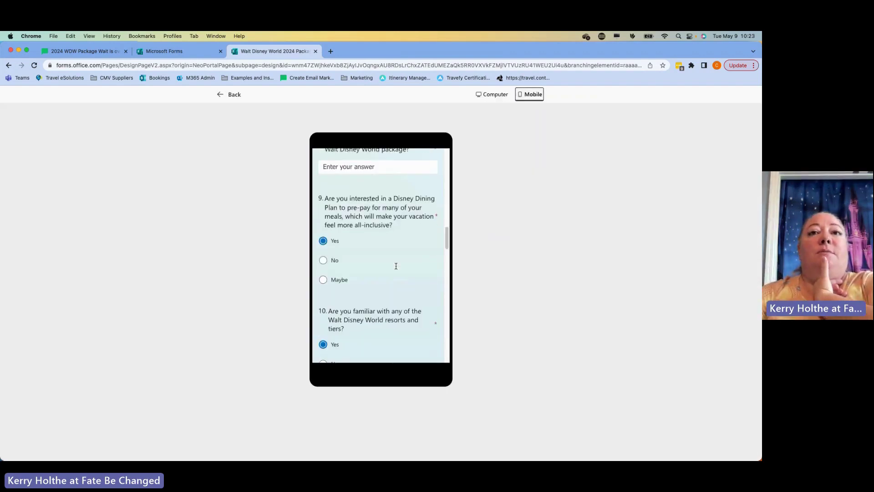
pyautogui.scroll(-15, 395, 266)
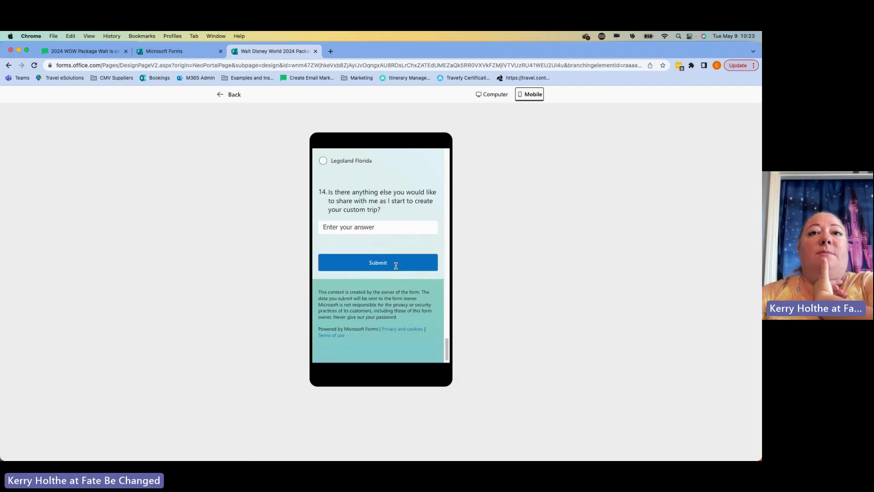
pyautogui.scroll(12, 396, 266)
pyautogui.scroll(15, 396, 266)
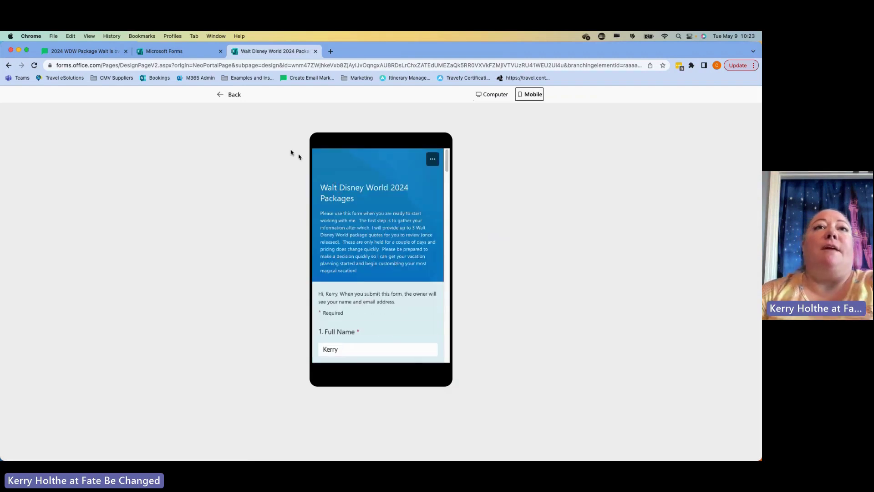
pyautogui.click(230, 96)
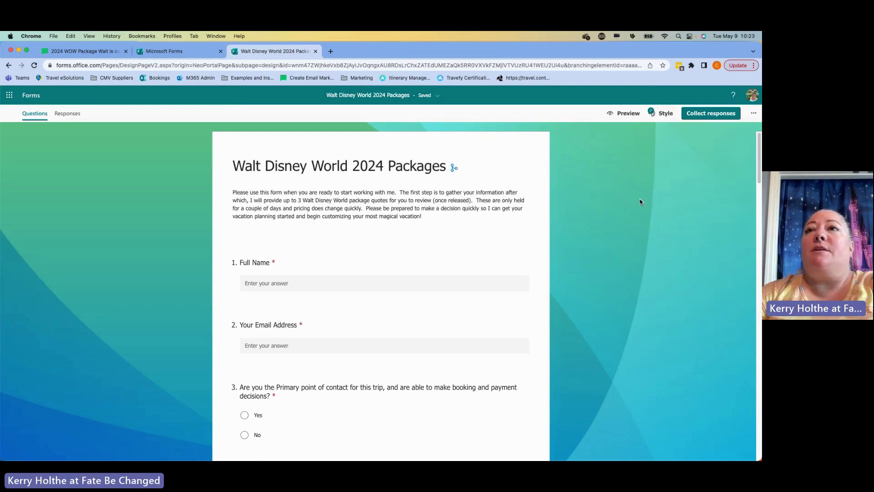
# - Set Collect responses to Anyone can respond and enable the invitation through Teams
pyautogui.click(725, 117)
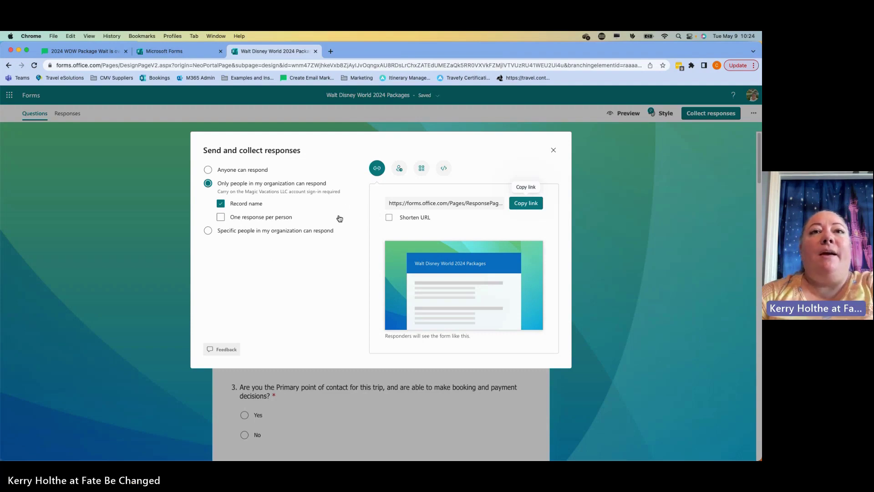
pyautogui.click(253, 170)
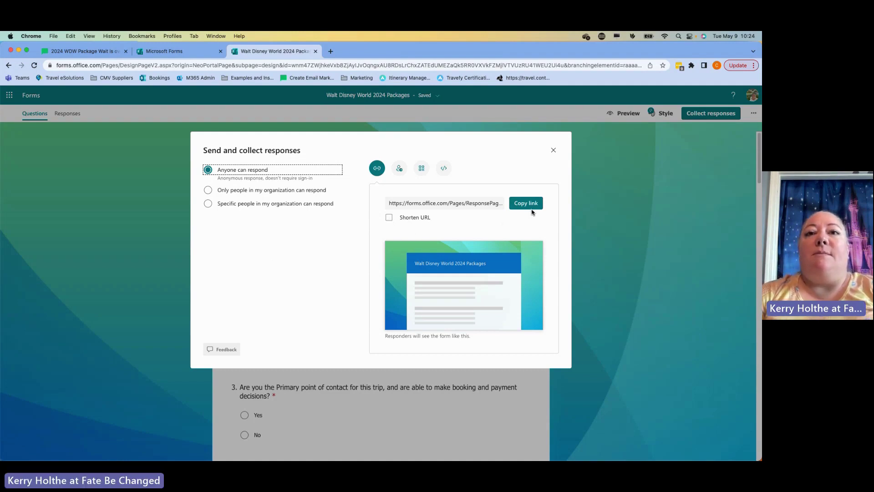
pyautogui.click(403, 172)
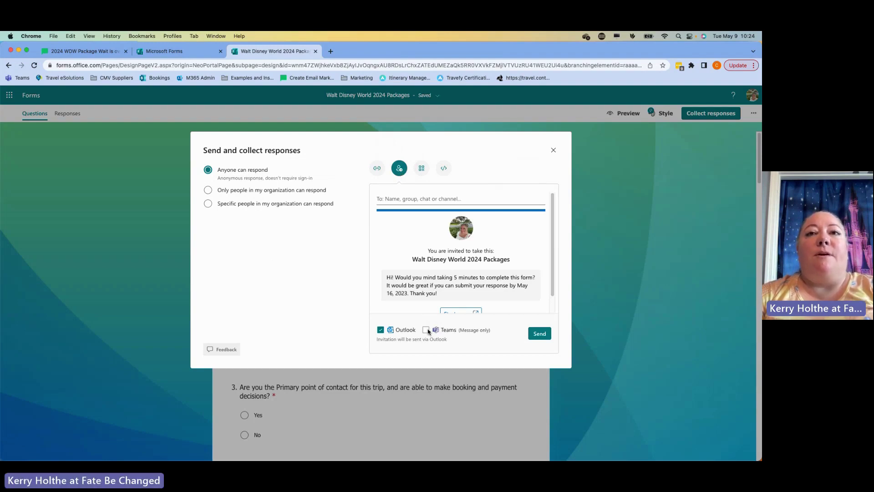
pyautogui.click(425, 331)
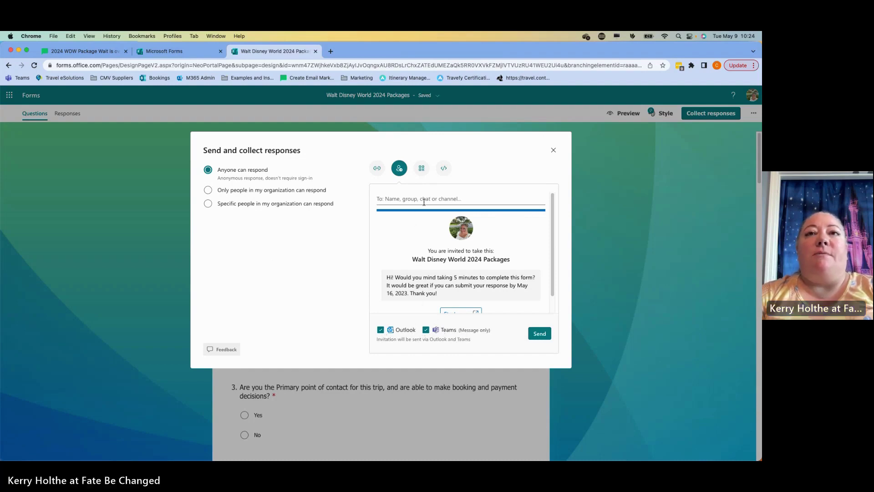
# - Review the QR and embed codes, then copy the form's response link
pyautogui.click(422, 170)
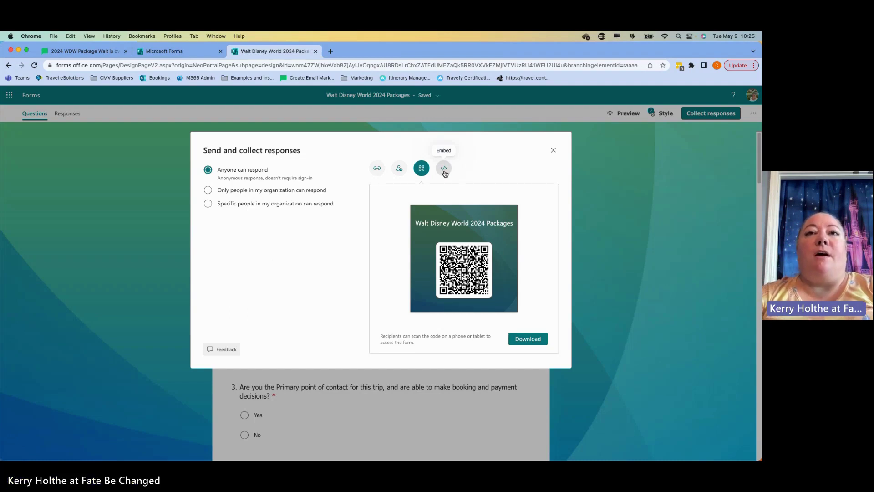
pyautogui.click(445, 174)
pyautogui.click(498, 222)
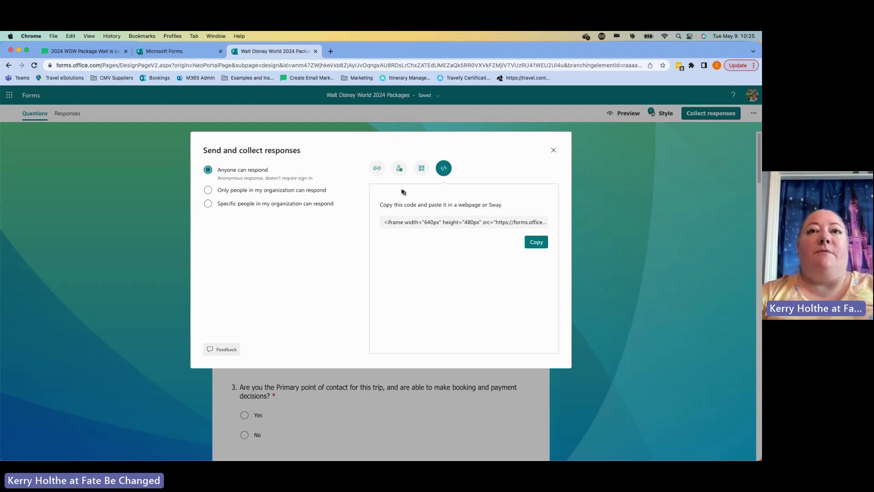
pyautogui.click(377, 170)
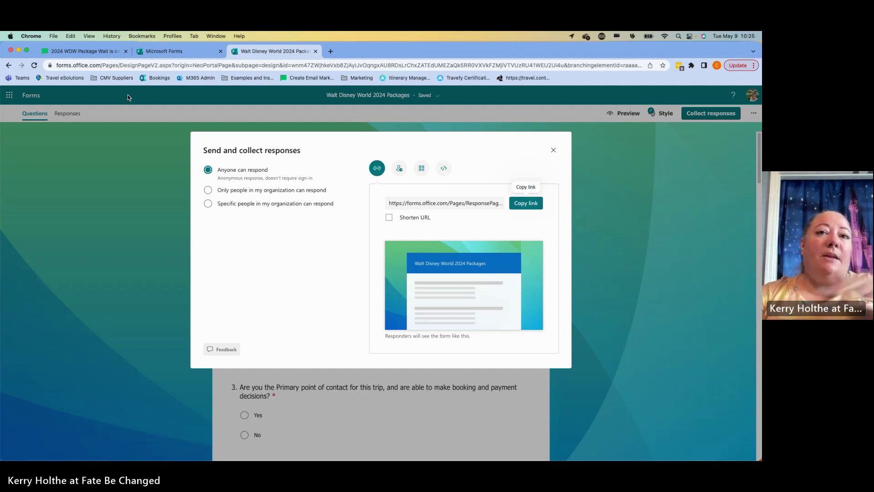
pyautogui.click(528, 206)
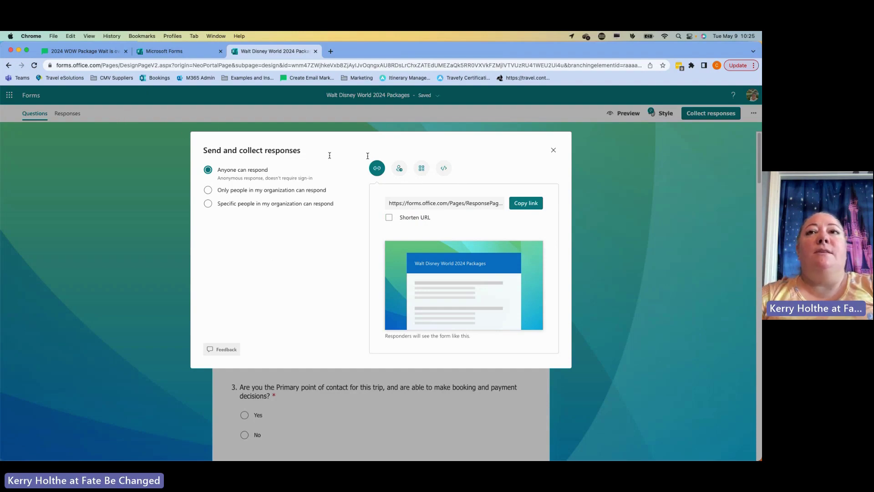
pyautogui.click(554, 151)
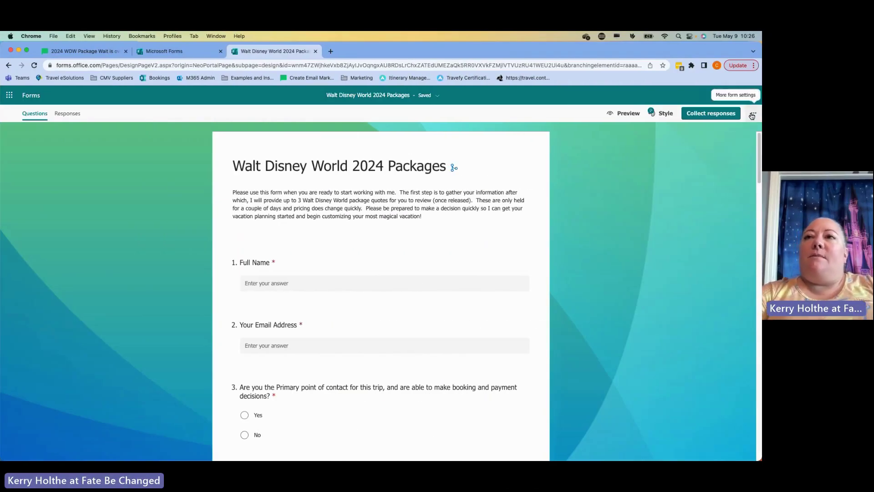
# - In Settings, enable an end date of 5/20/2023 at 11:45 PM
pyautogui.click(753, 116)
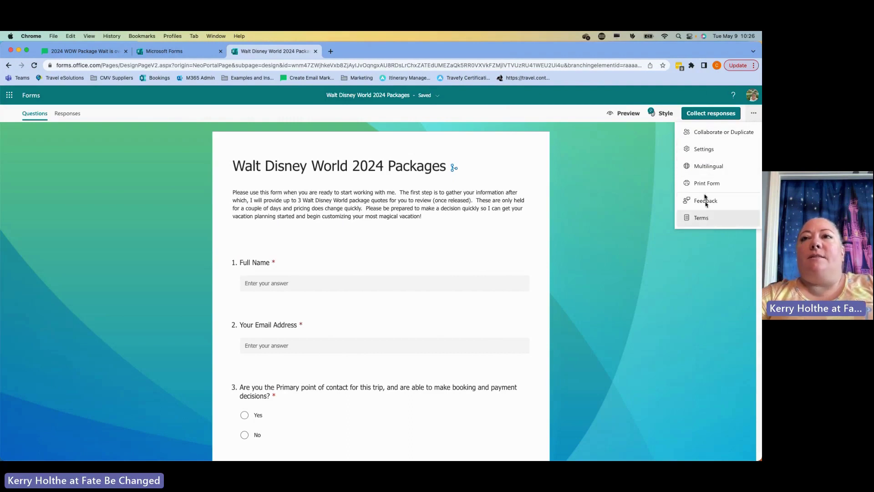
pyautogui.click(706, 151)
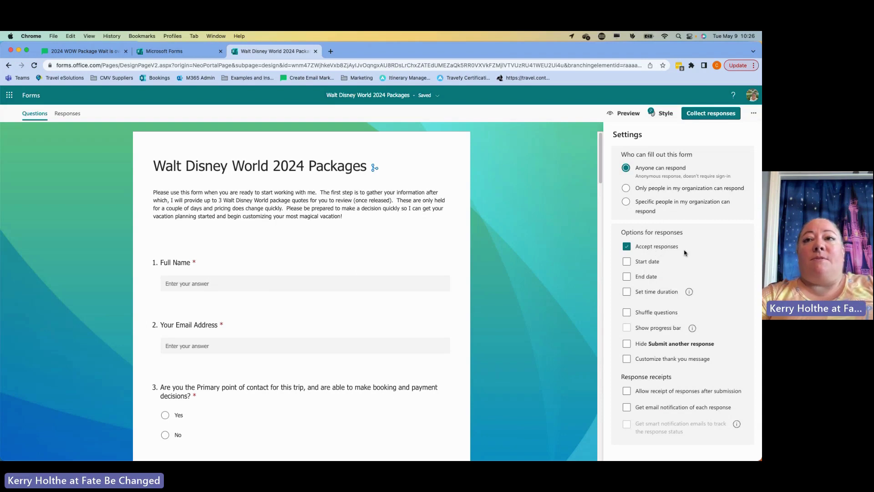
pyautogui.click(648, 278)
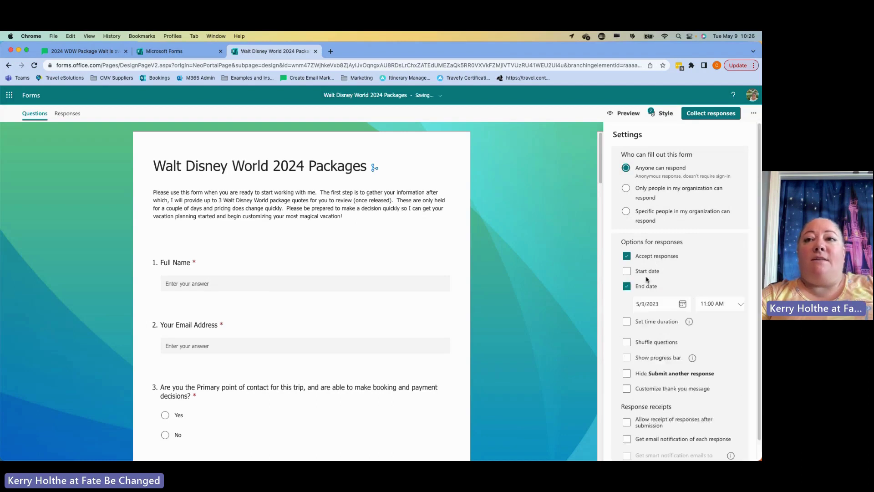
pyautogui.click(683, 305)
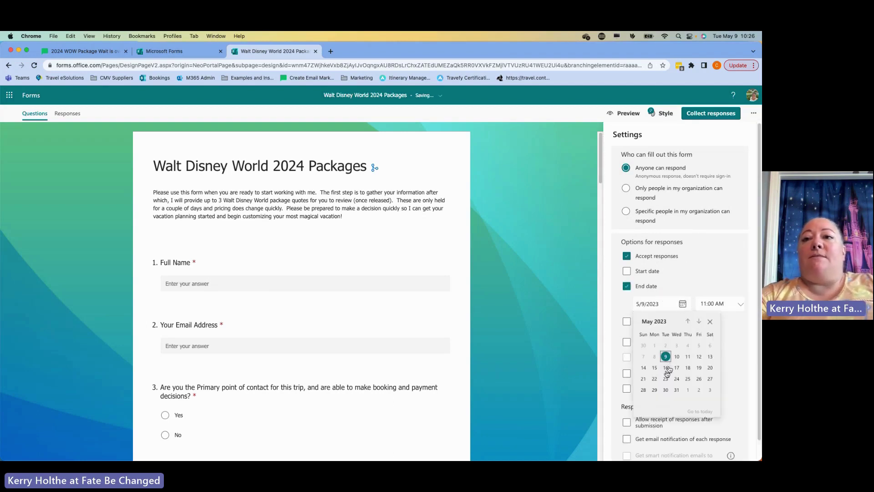
pyautogui.click(710, 368)
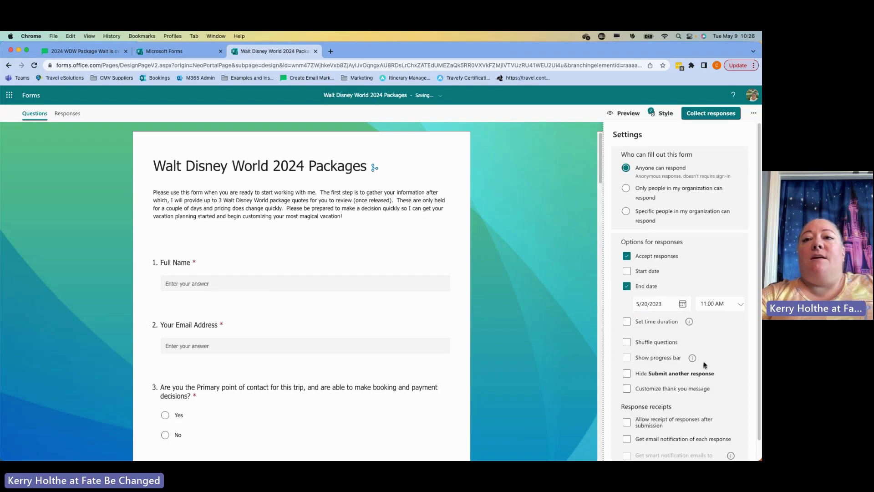
pyautogui.click(737, 306)
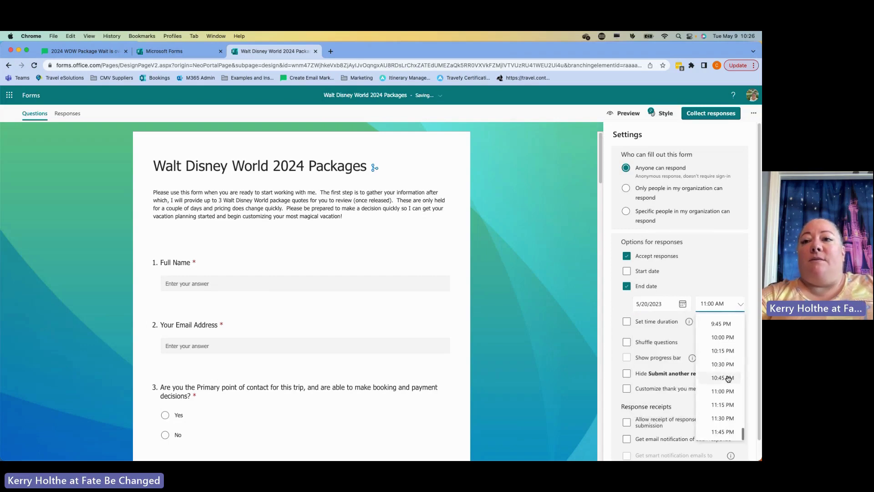
pyautogui.click(726, 431)
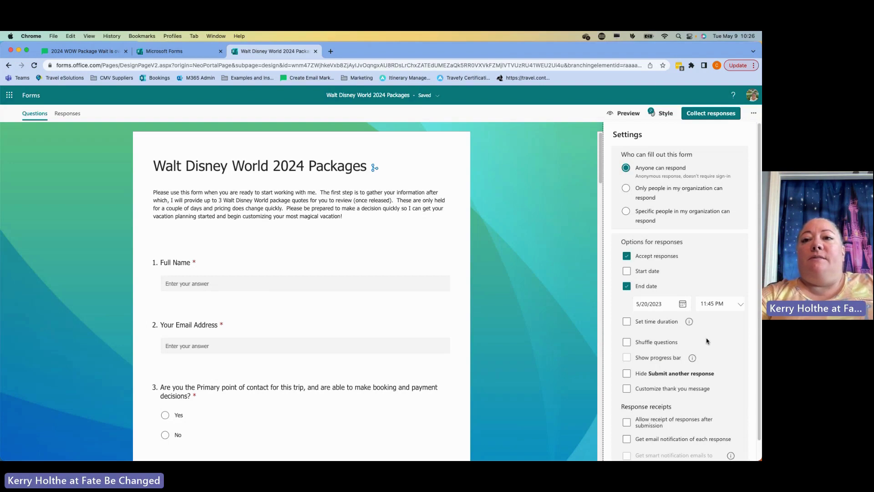
pyautogui.scroll(-1, 707, 341)
pyautogui.scroll(-1, 707, 340)
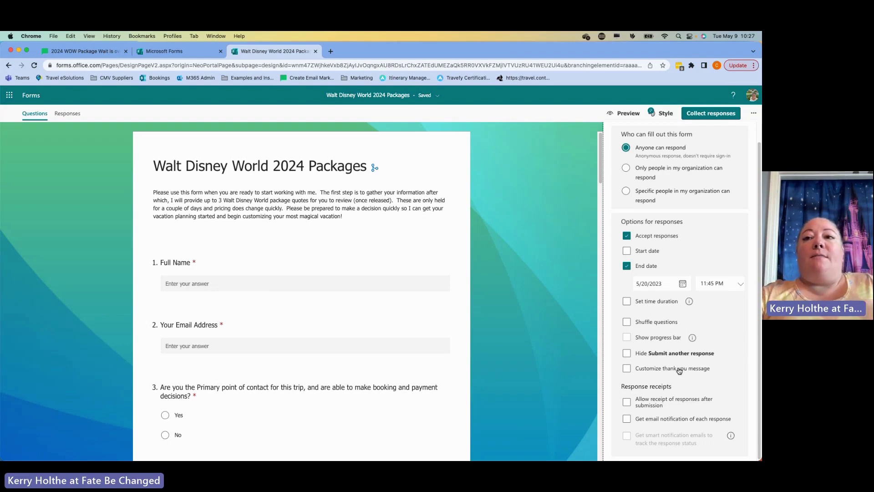
# - Set the thank-you message to 'Thank you for reaching out to work with me. I'm excited to start customizing your trip to the Most Magical Place on Earth.' and allow receipt of responses
pyautogui.click(679, 371)
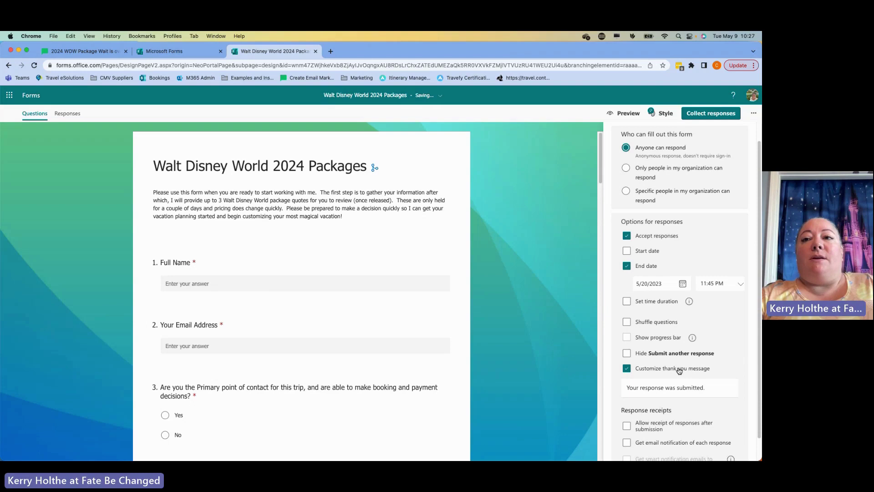
pyautogui.tripleClick(710, 388)
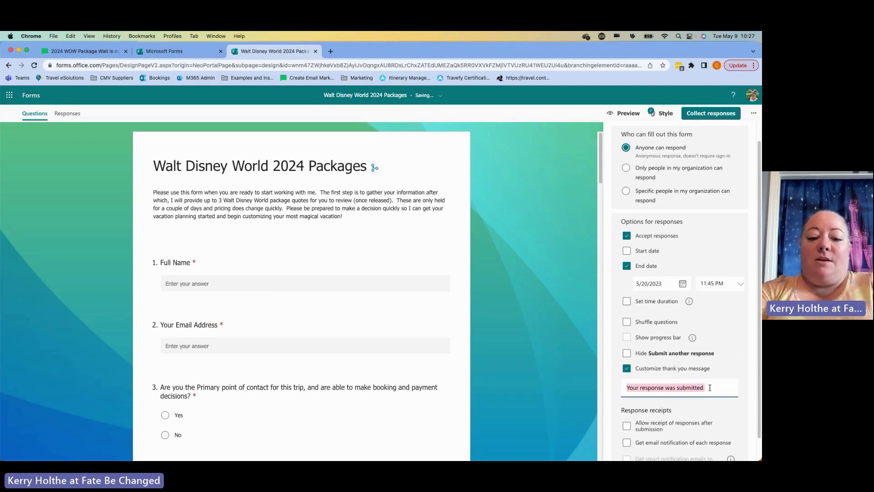
pyautogui.press('BackSpace')
pyautogui.write('Thank you ')
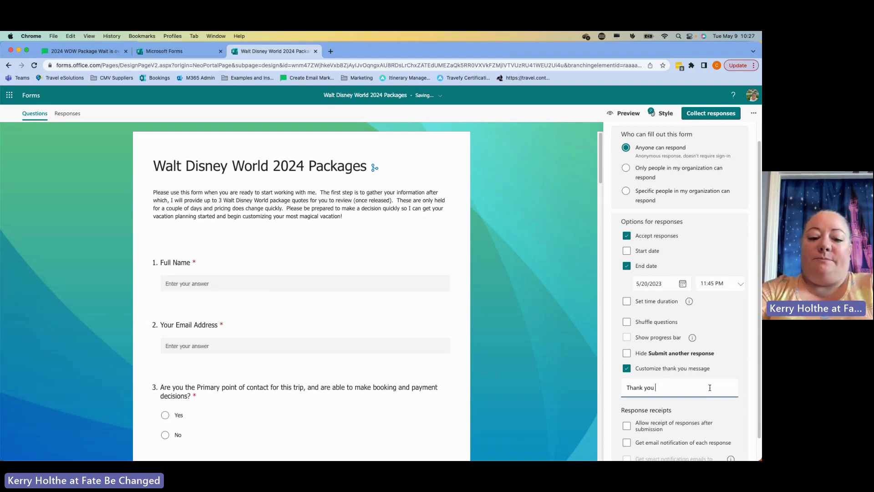
pyautogui.write('for reaching ')
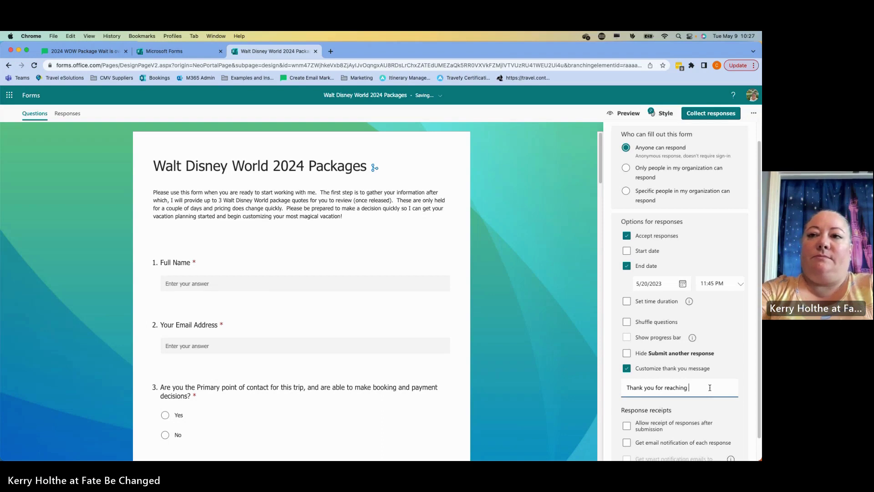
pyautogui.write('out to work w')
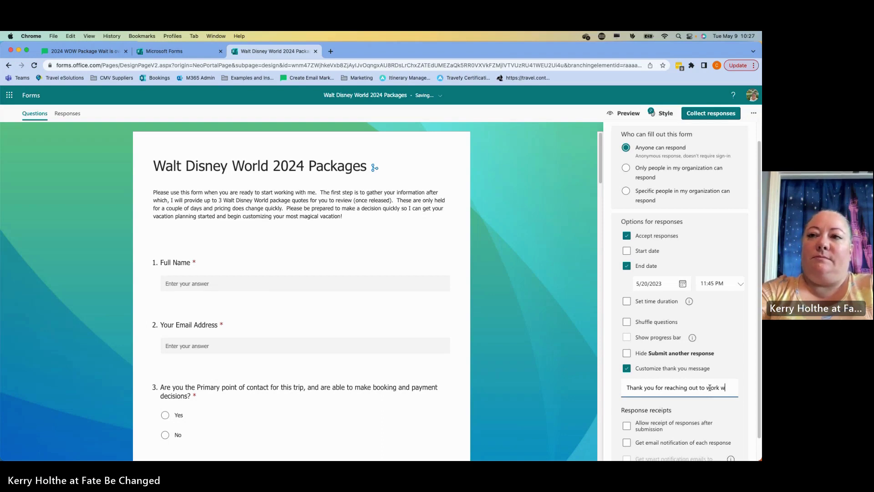
pyautogui.write('ith me.')
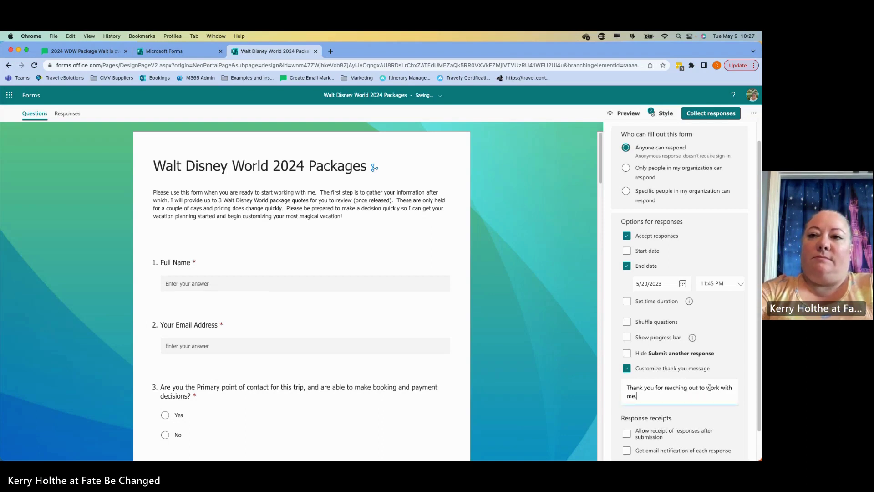
pyautogui.write("  I'm excite")
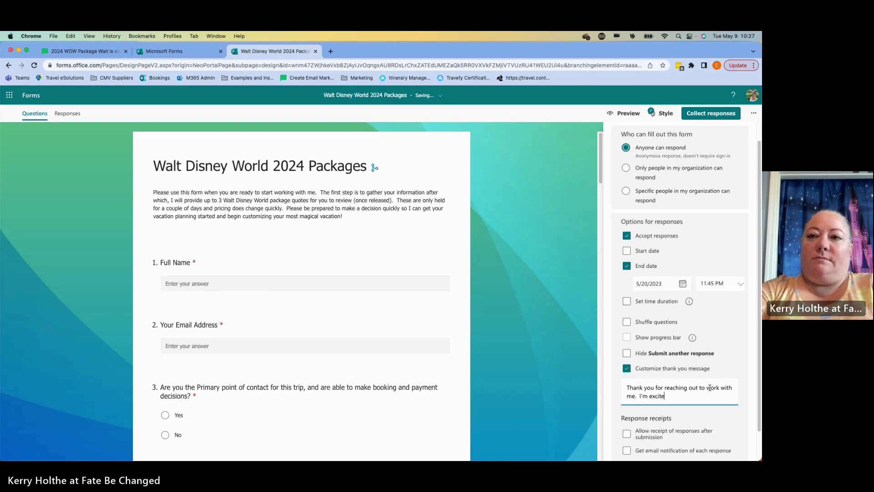
pyautogui.write('d to start ')
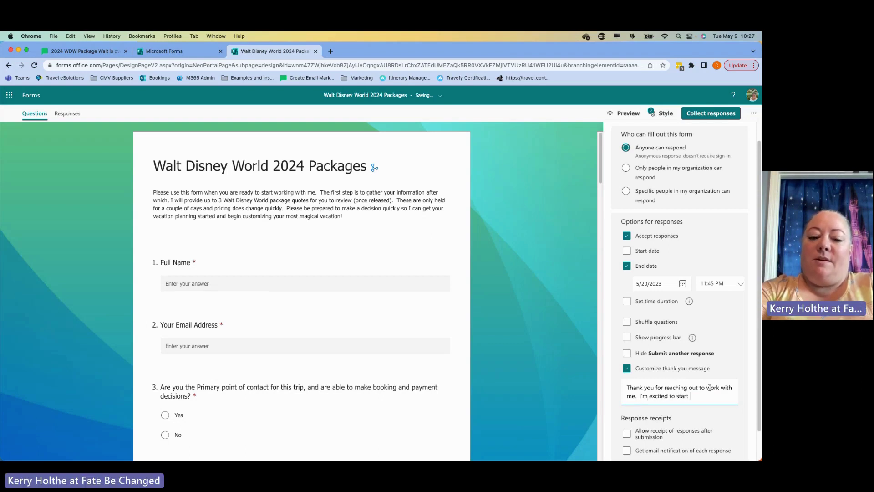
pyautogui.write('your cus')
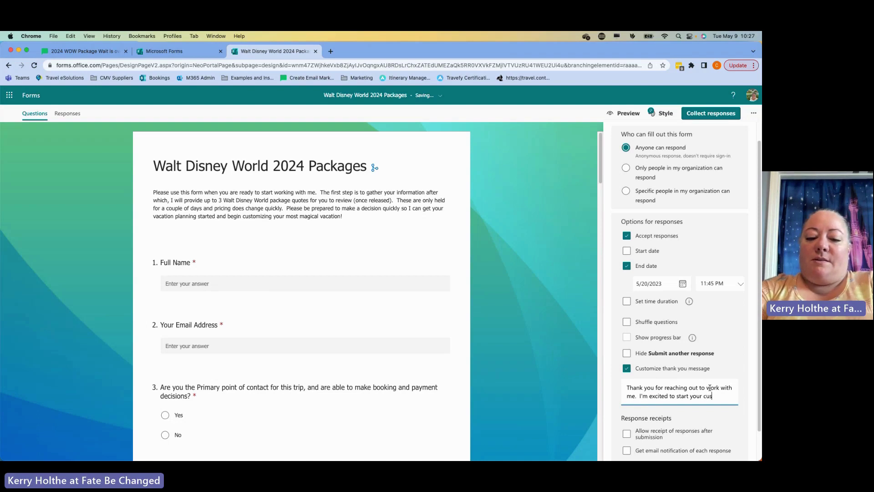
pyautogui.write('tom trip')
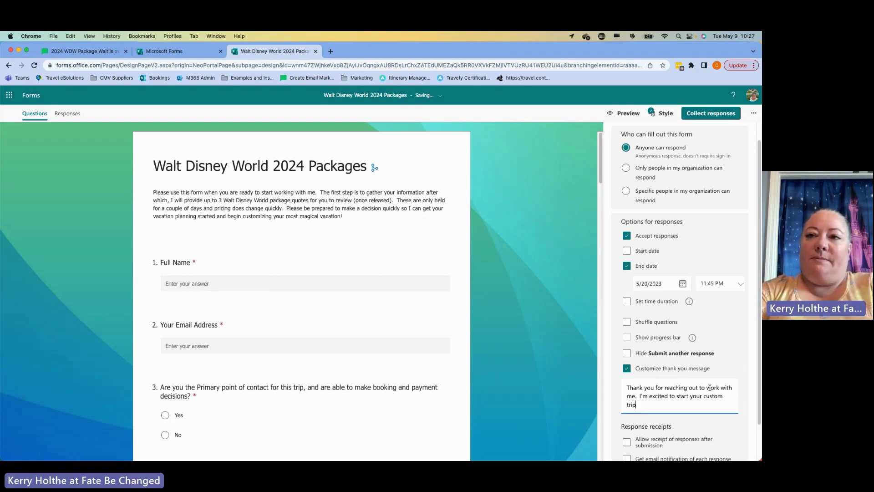
pyautogui.hotkey('shift', 'alt', 'Left')
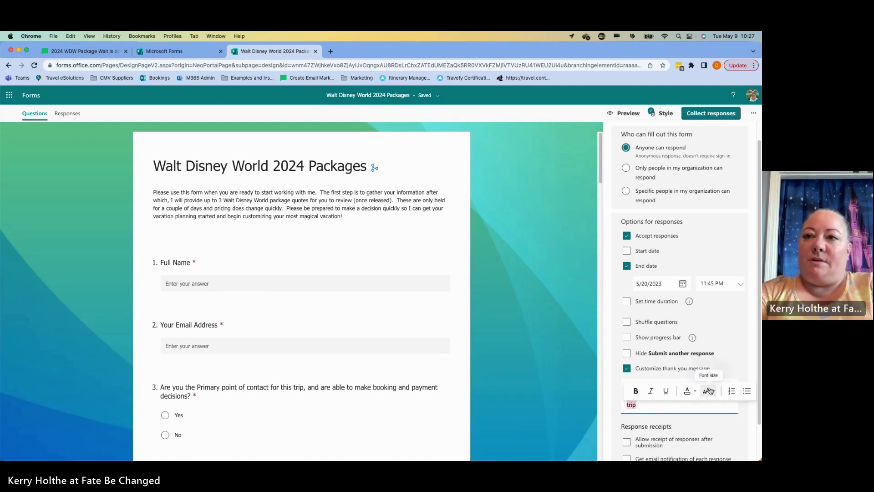
pyautogui.press('BackSpace')
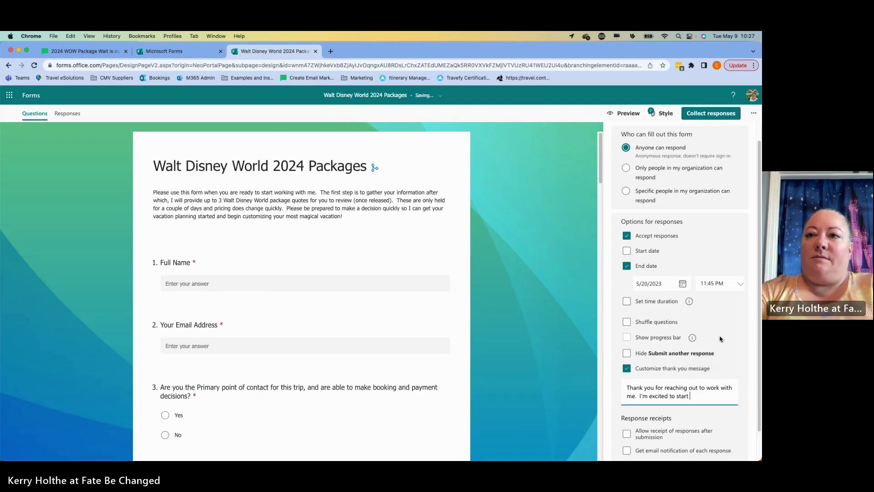
pyautogui.write('customi')
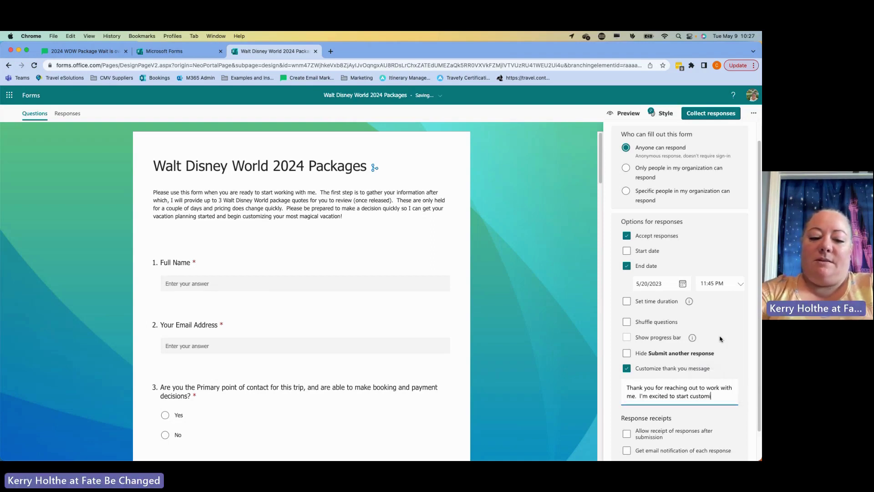
pyautogui.write('zing your tr')
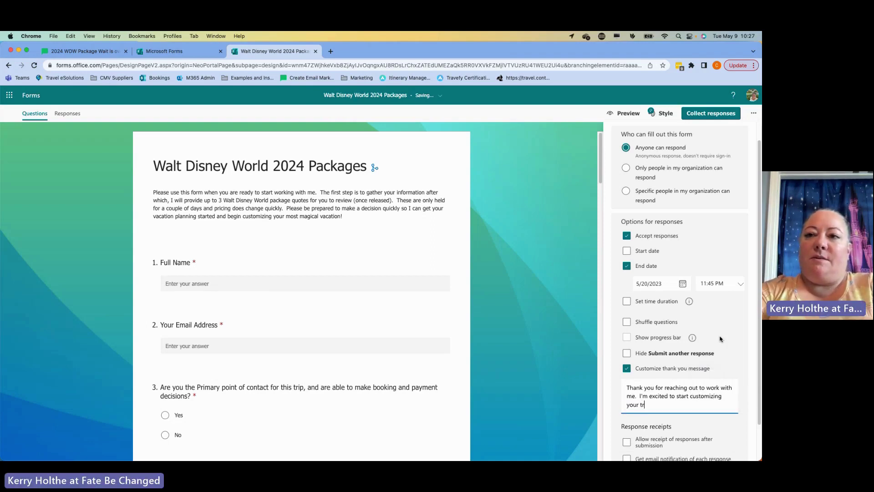
pyautogui.write('ip and get you')
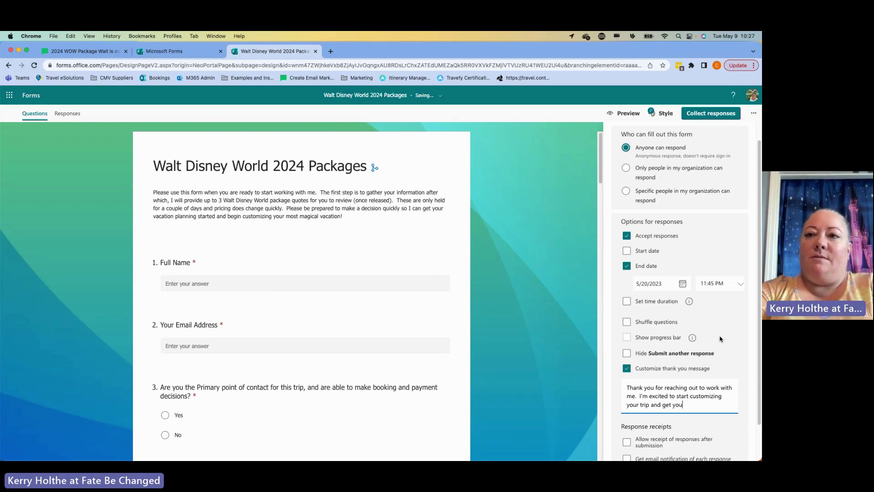
pyautogui.write(' to the')
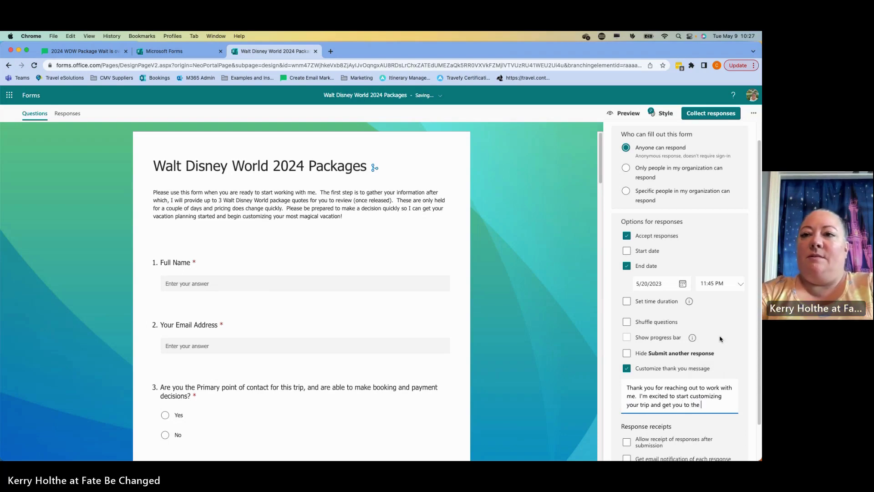
pyautogui.press('BackSpace')
pyautogui.press('BackSpace')
pyautogui.press('BackSpace')
pyautogui.press('BackSpace')
pyautogui.press('BackSpace')
pyautogui.press('BackSpace')
pyautogui.press('BackSpace')
pyautogui.press('BackSpace')
pyautogui.press('BackSpace')
pyautogui.press('BackSpace')
pyautogui.press('BackSpace')
pyautogui.press('BackSpace')
pyautogui.press('BackSpace')
pyautogui.press('BackSpace')
pyautogui.press('BackSpace')
pyautogui.press('BackSpace')
pyautogui.press('BackSpace')
pyautogui.press('BackSpace')
pyautogui.write('to the Mos')
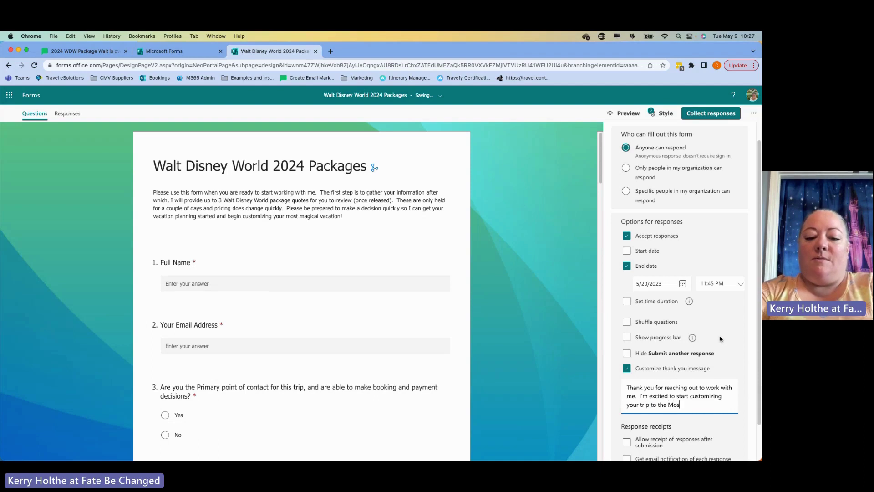
pyautogui.write('t Magical P')
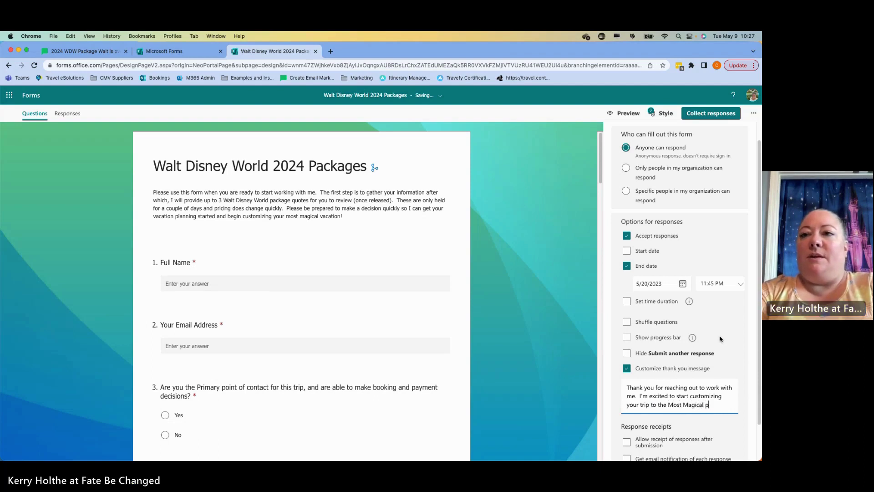
pyautogui.write('lace on E')
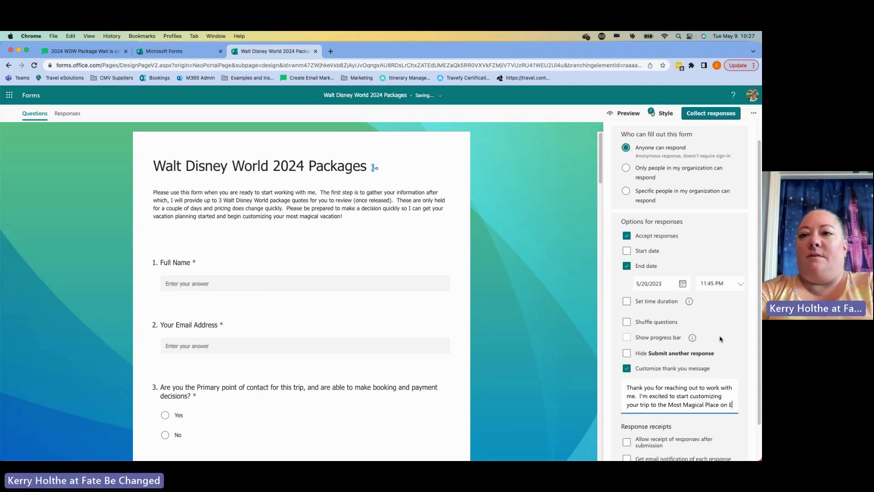
pyautogui.write('arth.')
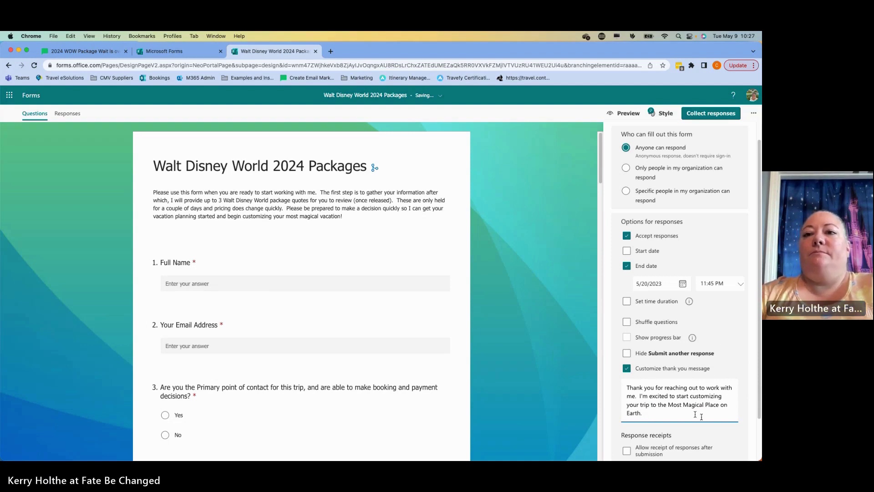
pyautogui.scroll(-2, 699, 416)
pyautogui.click(628, 402)
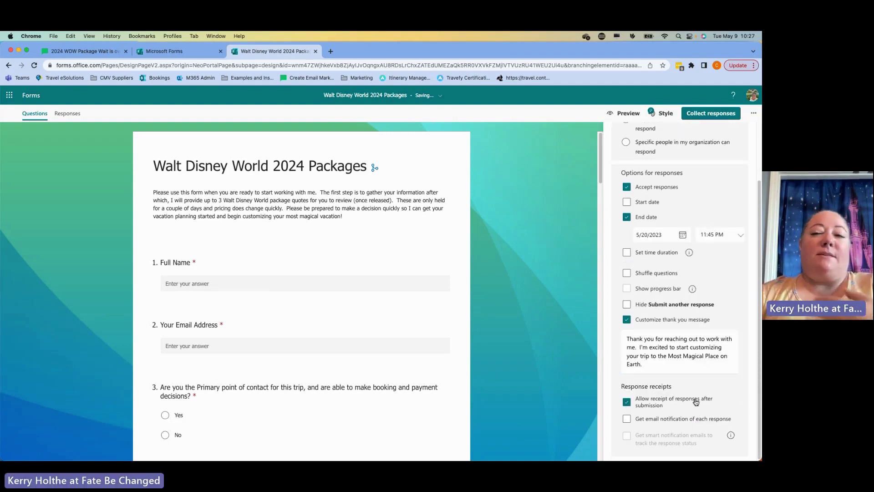
# - Check Get email notification of each response under Response receipts
pyautogui.click(674, 423)
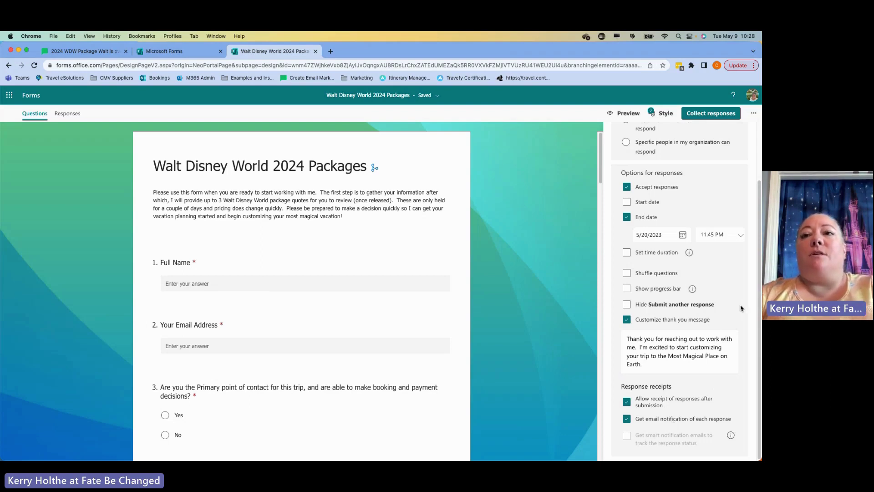
pyautogui.scroll(3, 757, 264)
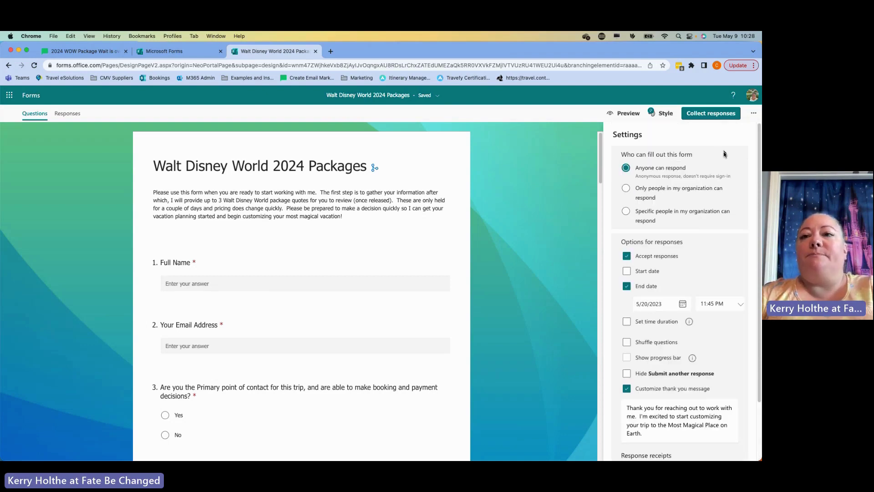
pyautogui.scroll(-3, 702, 222)
pyautogui.scroll(3, 701, 222)
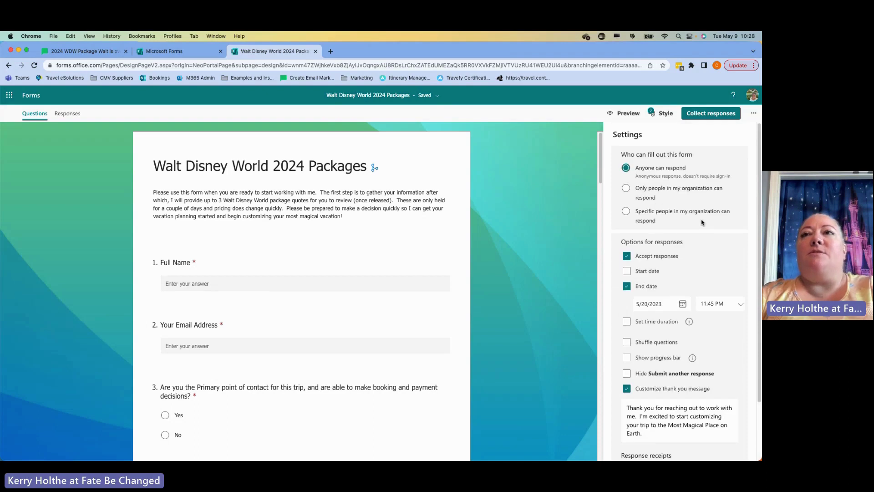
# - Choose Collaborate or Duplicate from the top-right ... menu to show collaboration and template links
pyautogui.click(754, 114)
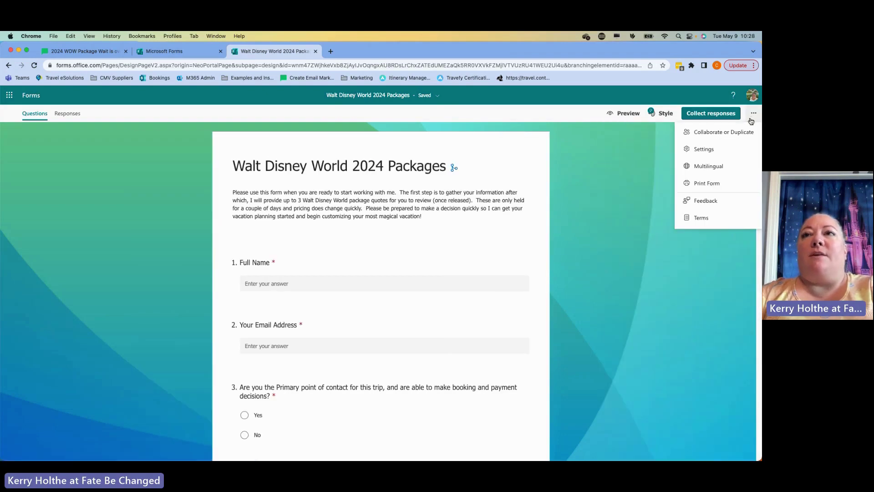
pyautogui.click(732, 133)
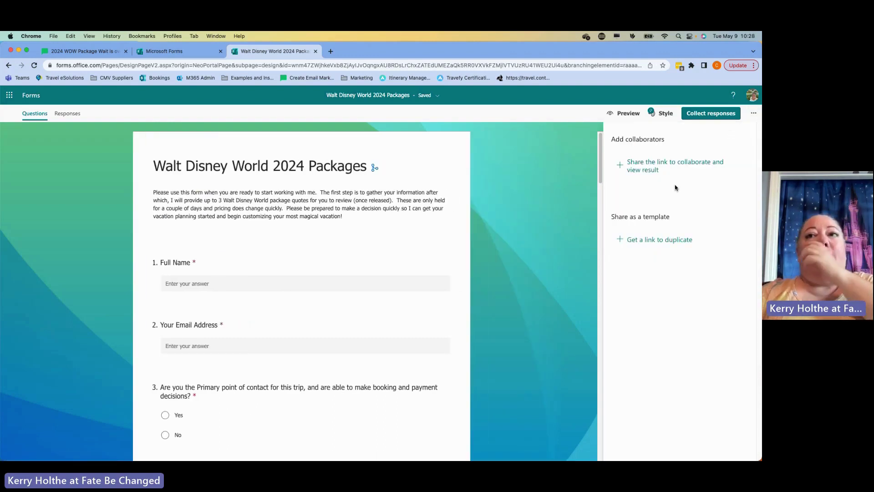